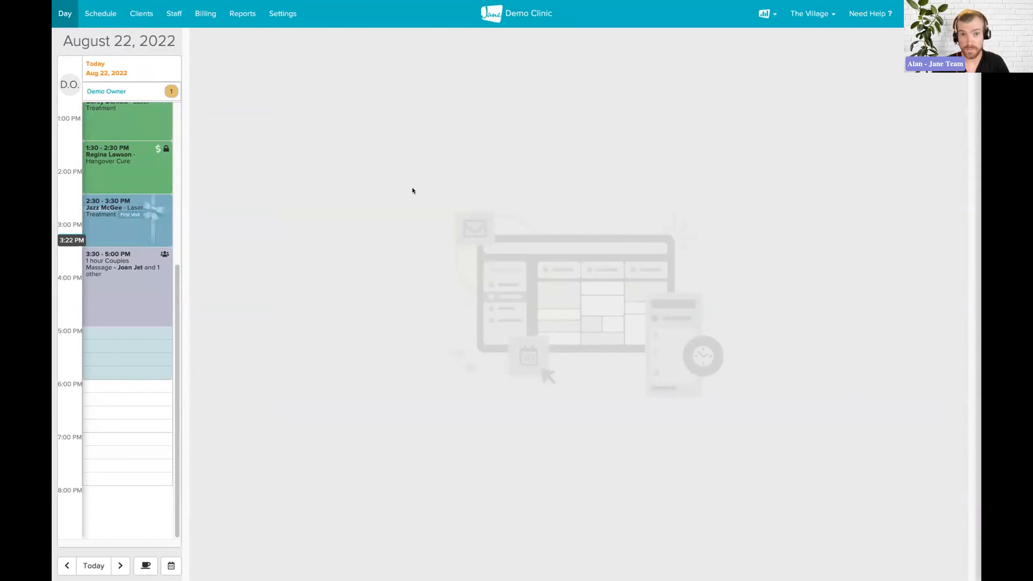
Open Settings and go to Schedule an Import at the bottom of the sidebar
left_click(289, 16)
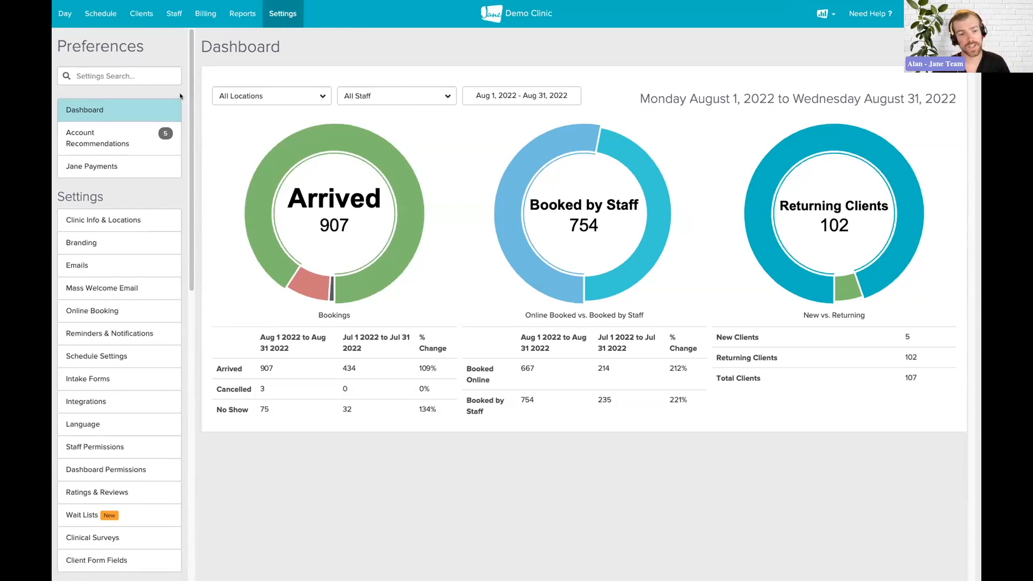
scroll(180, 96, "down", 1)
scroll(180, 96, "down", 3)
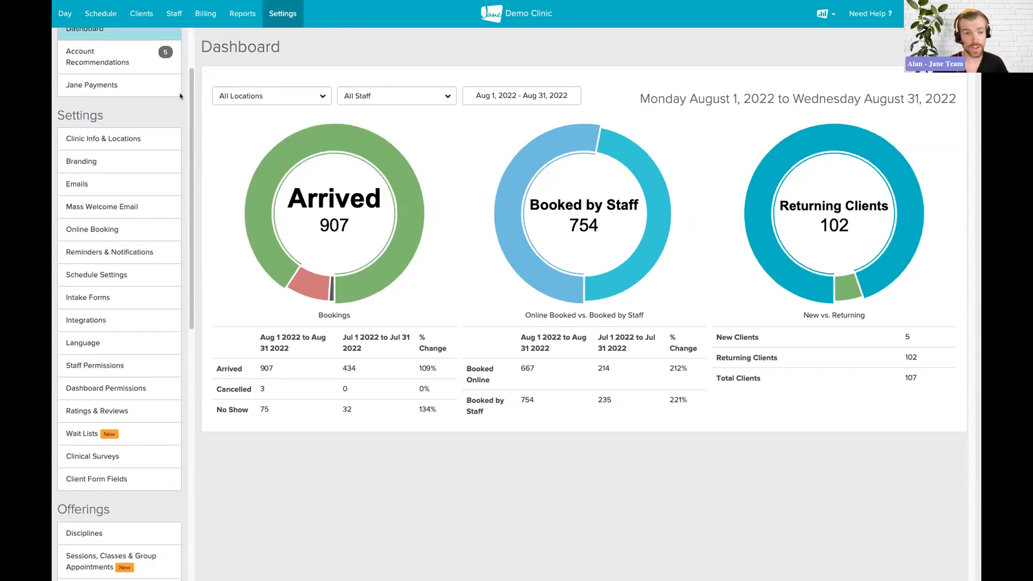
scroll(180, 97, "down", 4)
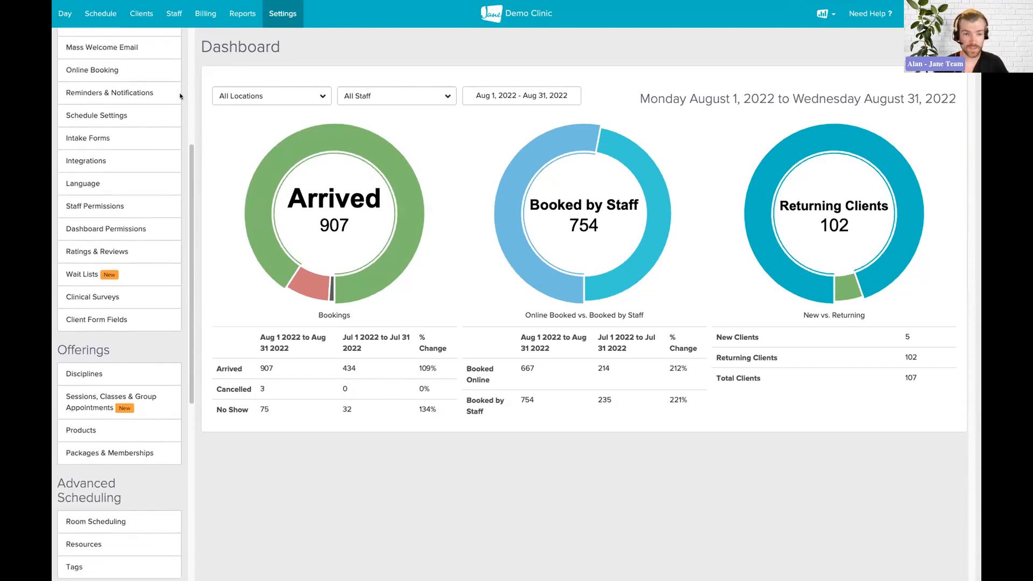
scroll(180, 96, "down", 4)
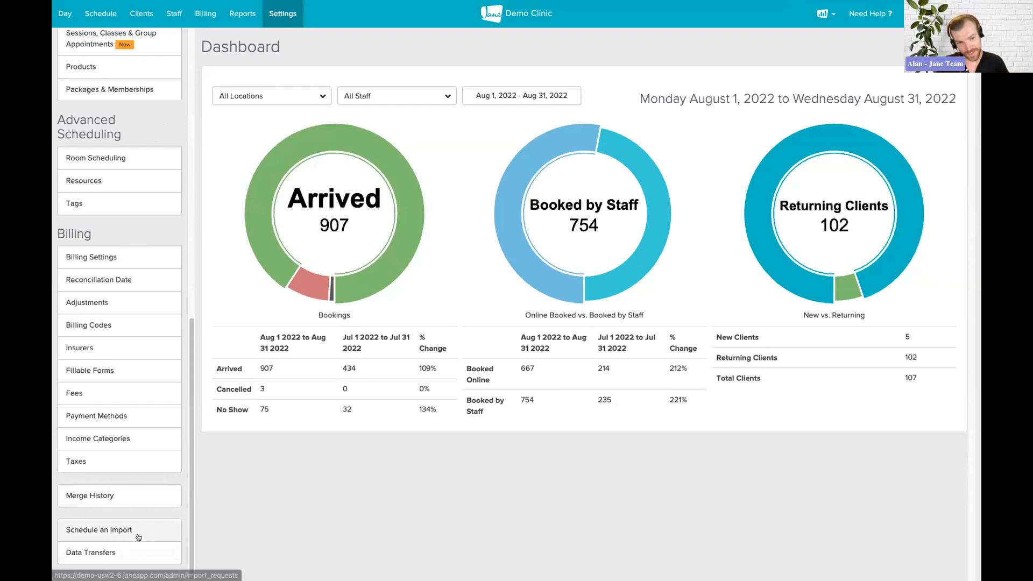
left_click(138, 537)
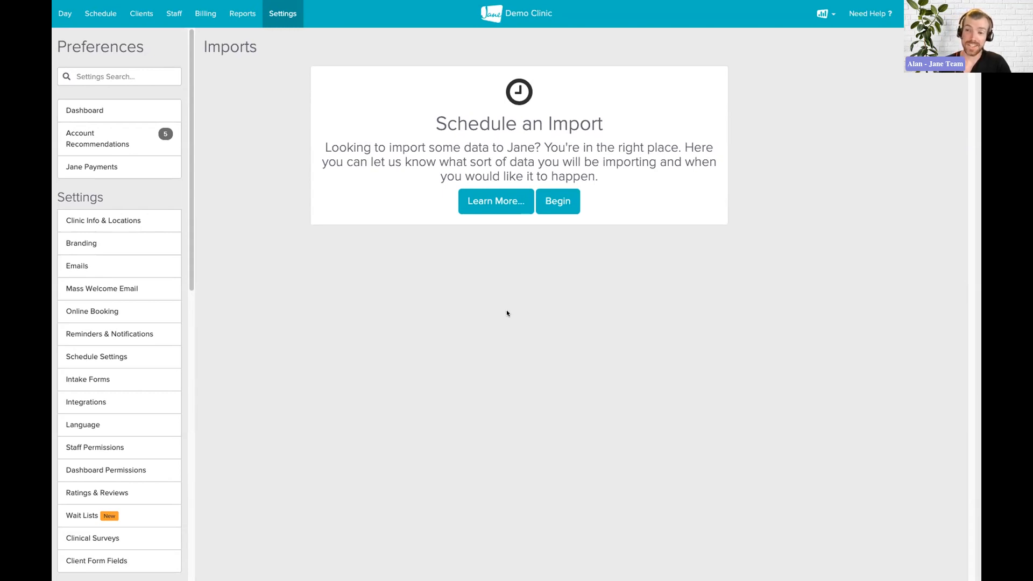
Begin an import request covering Client Profiles, Client Charts / Medical Records and Appointments
left_click(567, 203)
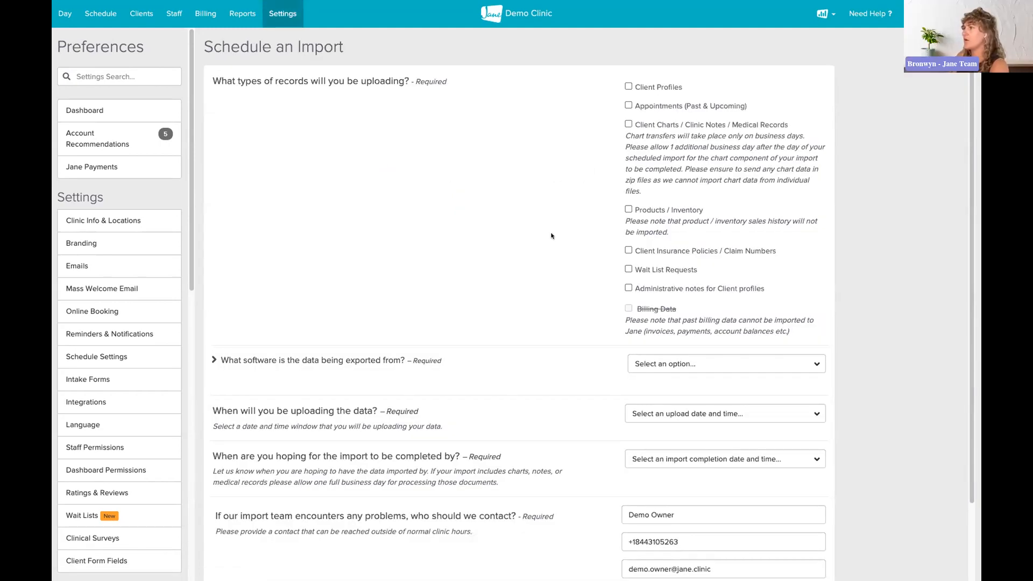
left_click(628, 86)
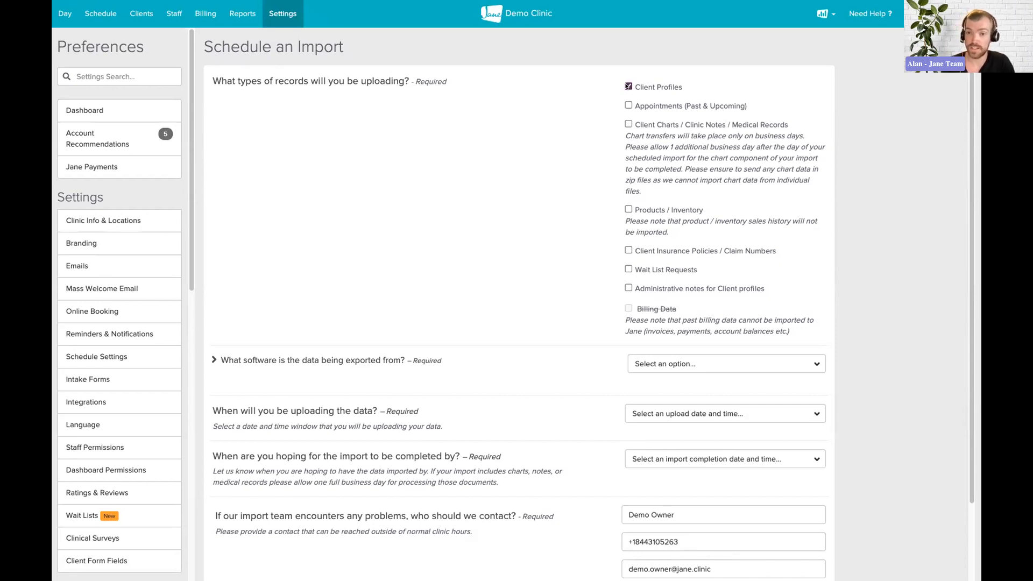
left_click(628, 124)
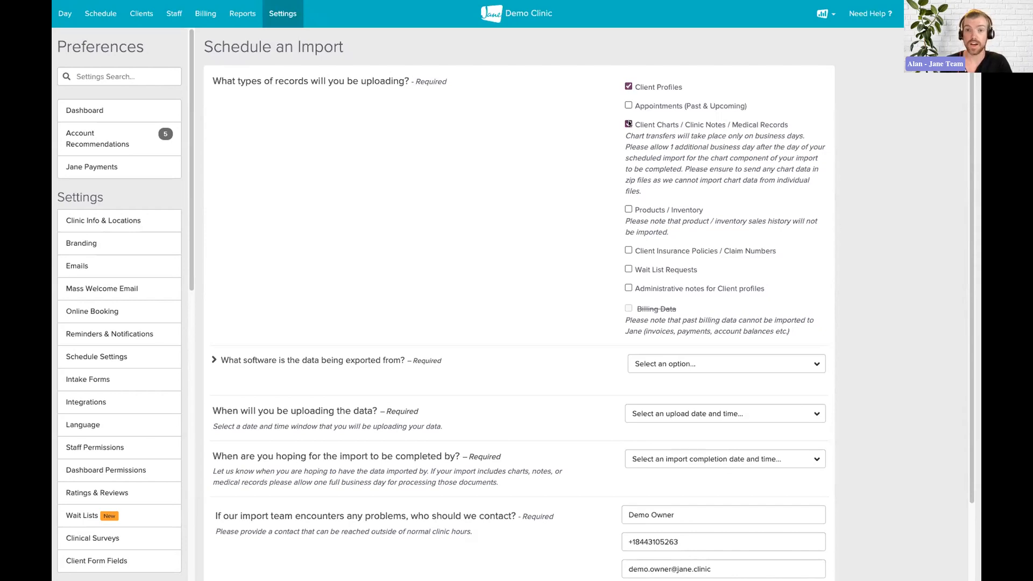
left_click(627, 105)
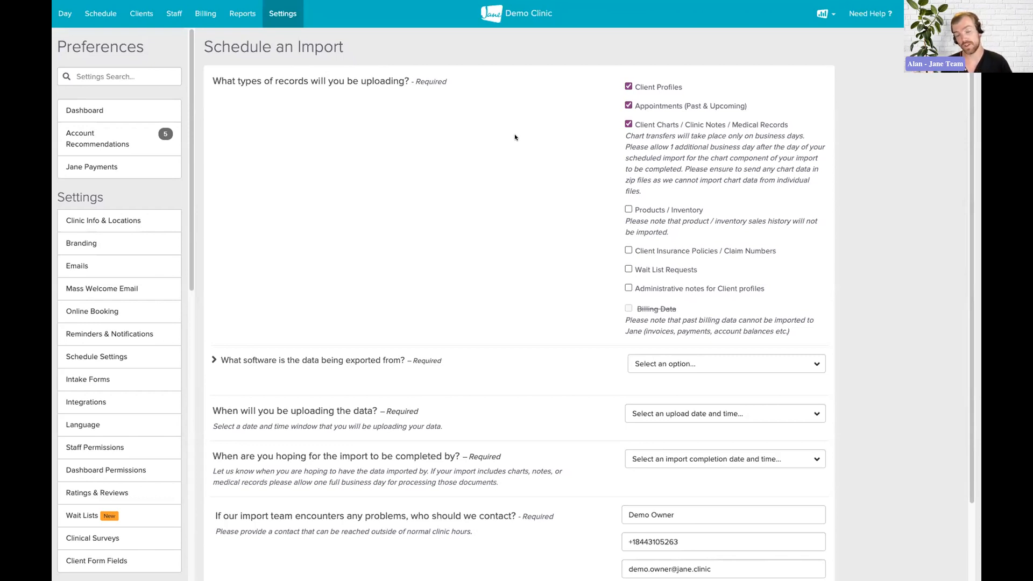
scroll(515, 136, "down", 2)
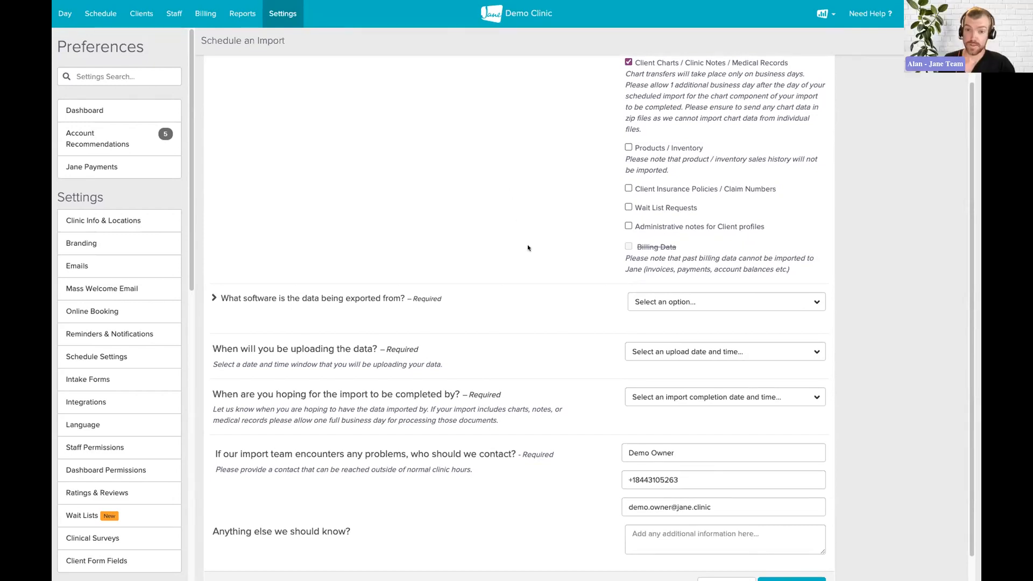
scroll(528, 247, "down", 1)
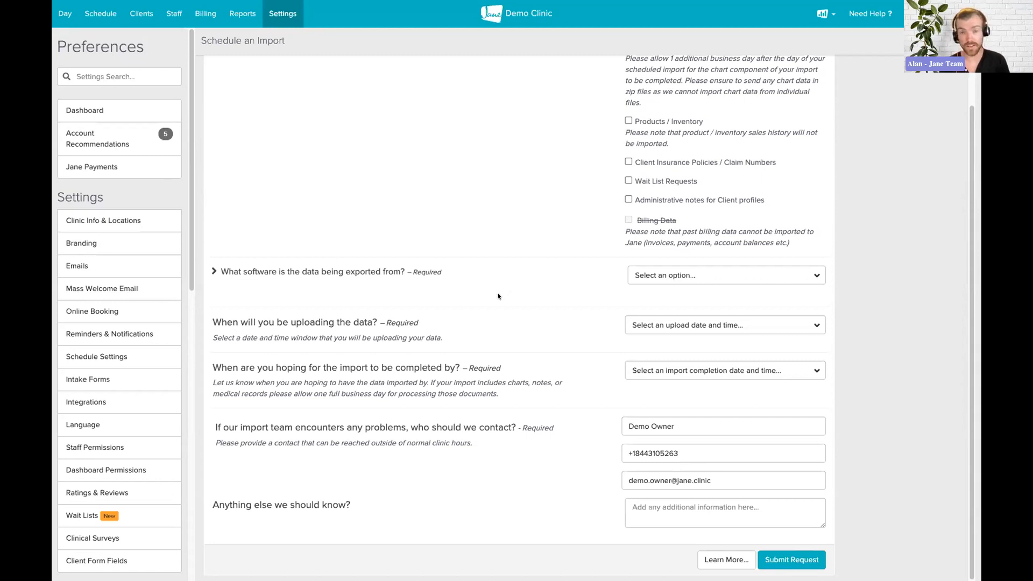
Pick Other from the bottom of the source-software list
left_click(652, 277)
left_click(553, 272)
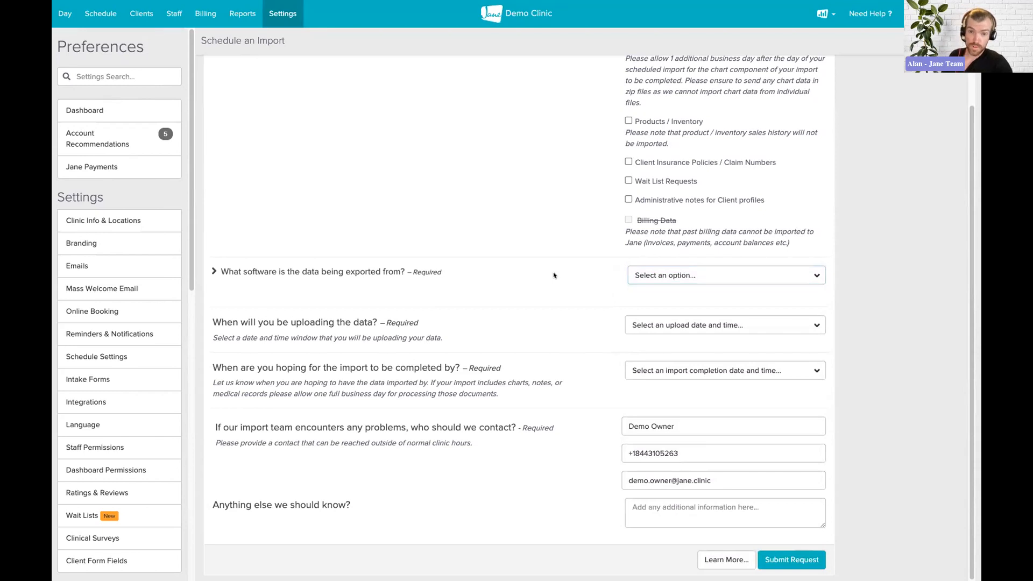
left_click(693, 276)
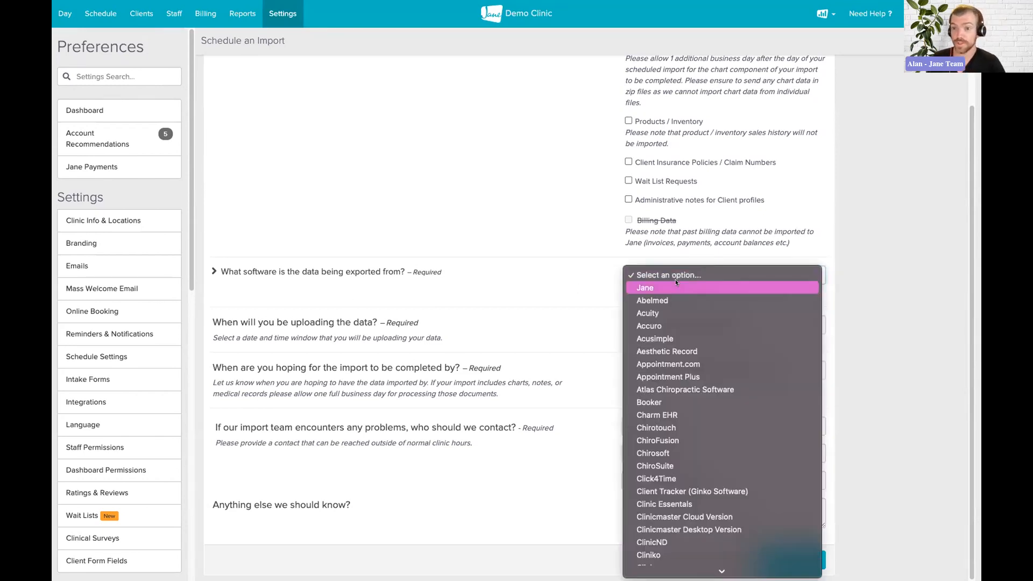
scroll(694, 322, "down", 4)
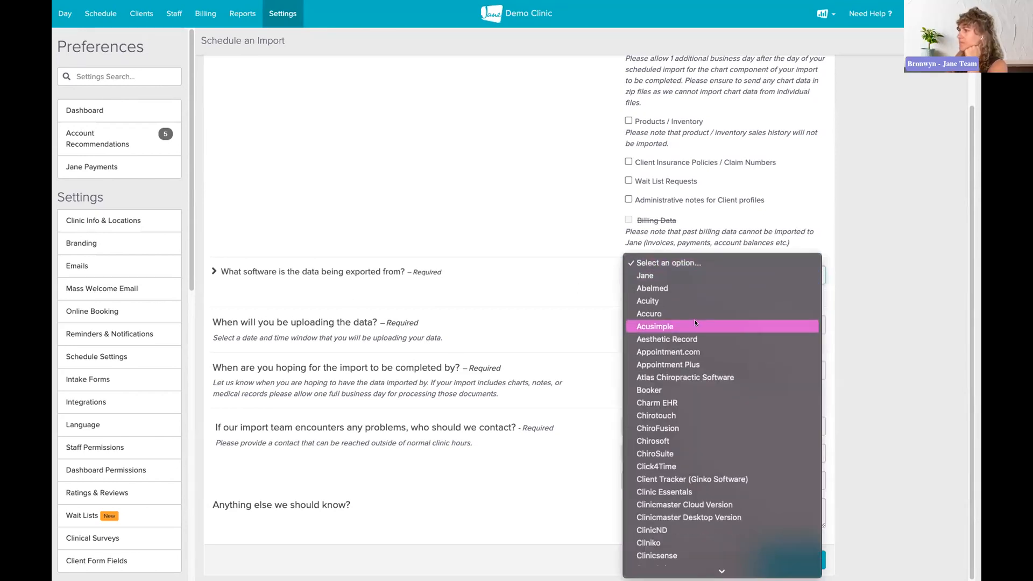
scroll(695, 322, "down", 5)
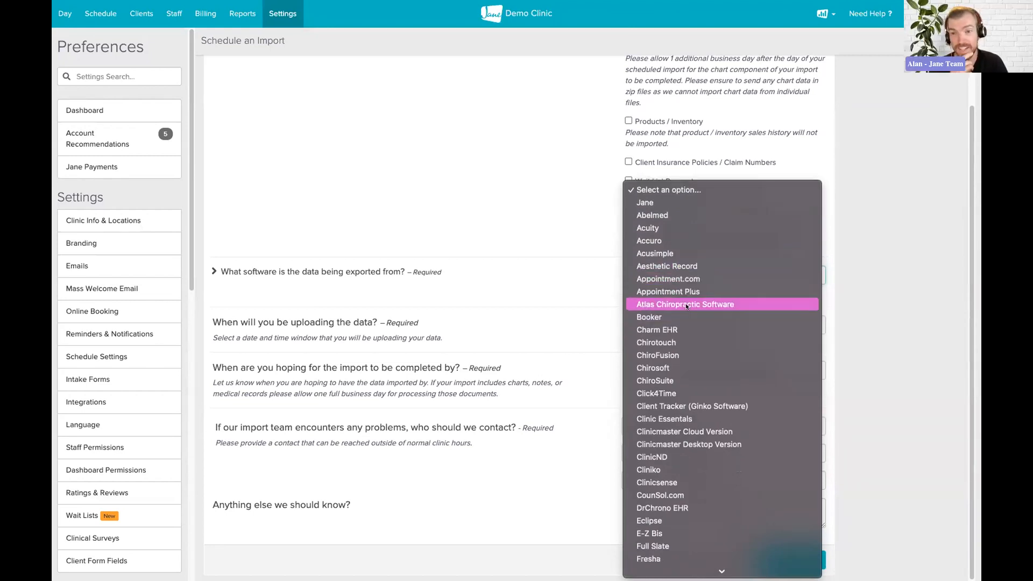
scroll(686, 306, "down", 4)
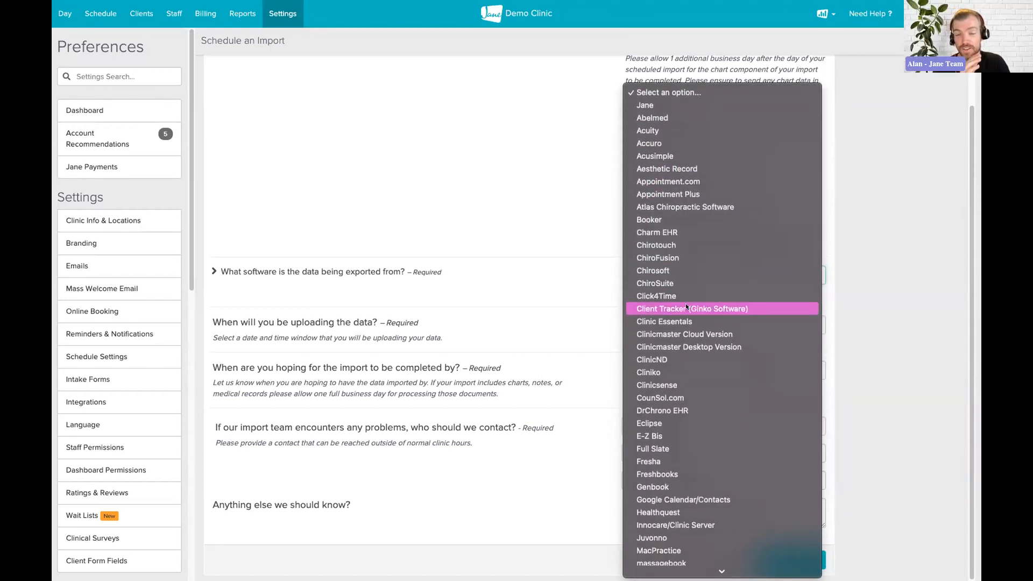
scroll(686, 307, "down", 3)
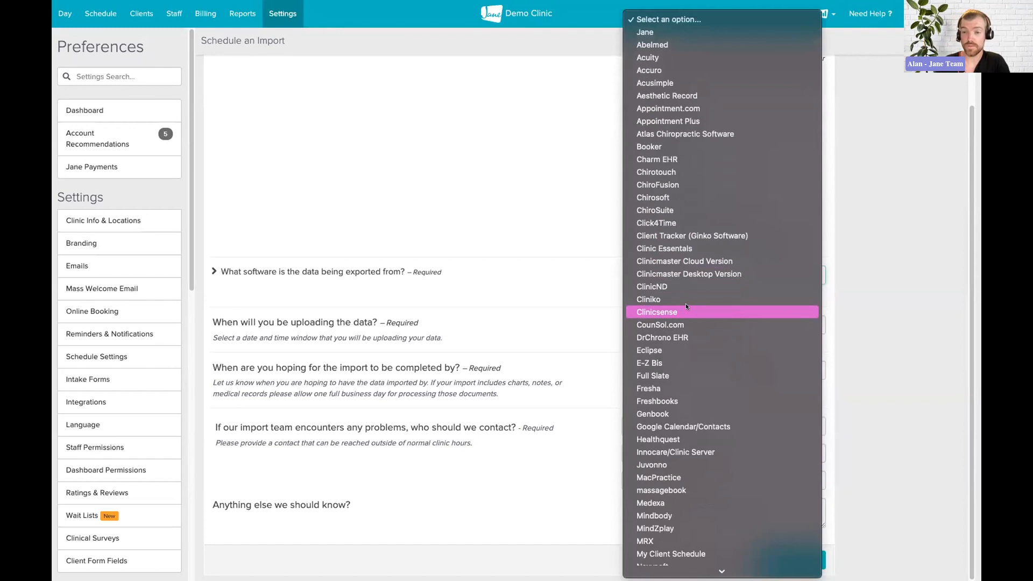
scroll(686, 306, "down", 1)
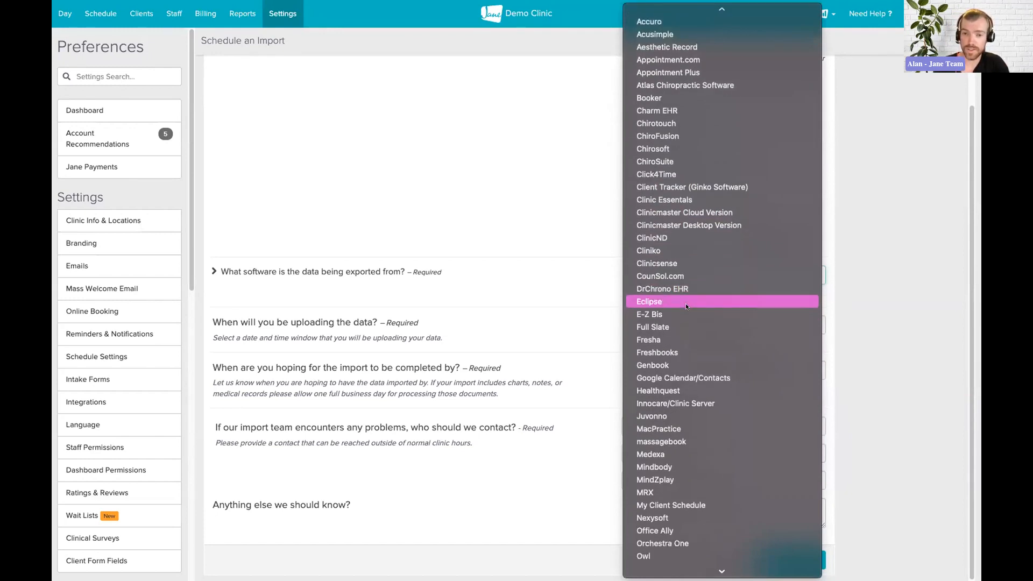
scroll(686, 307, "down", 3)
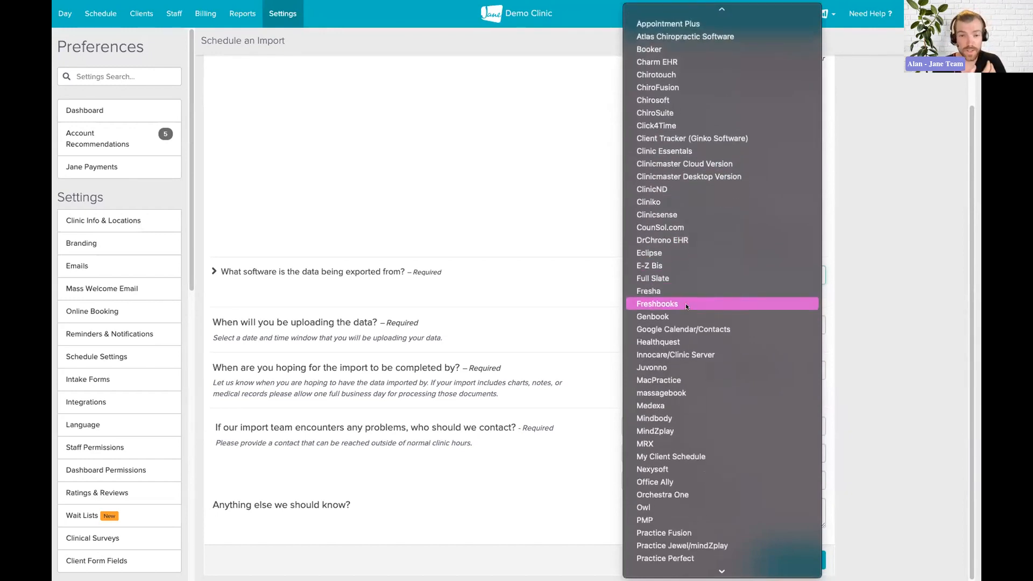
scroll(686, 305, "down", 2)
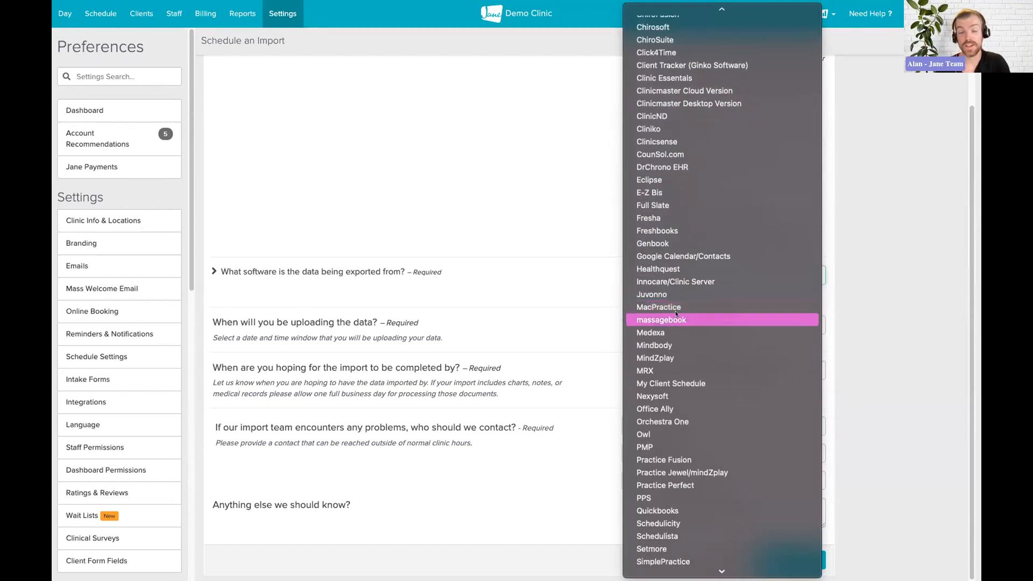
scroll(693, 312, "down", 1)
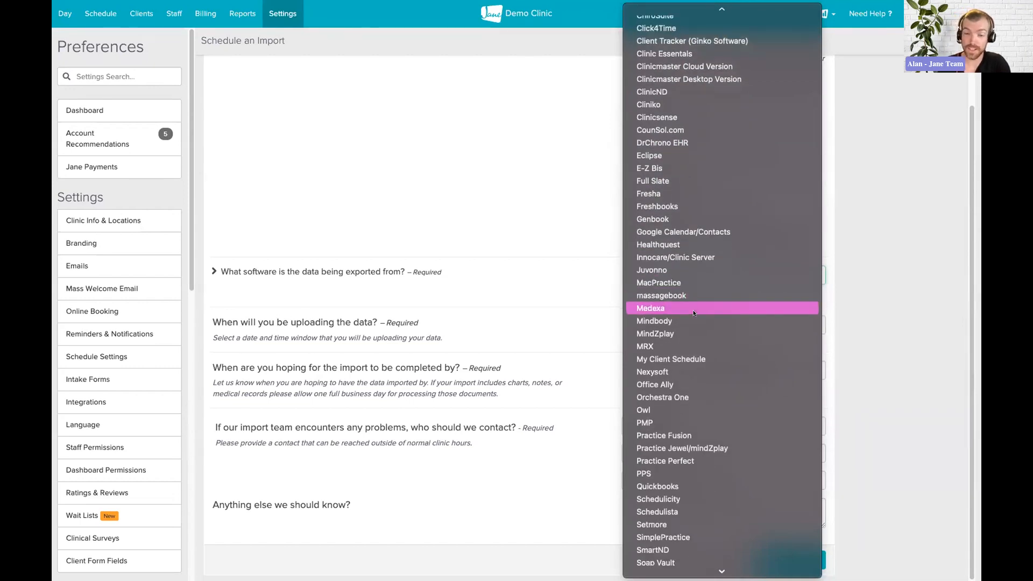
scroll(693, 313, "down", 2)
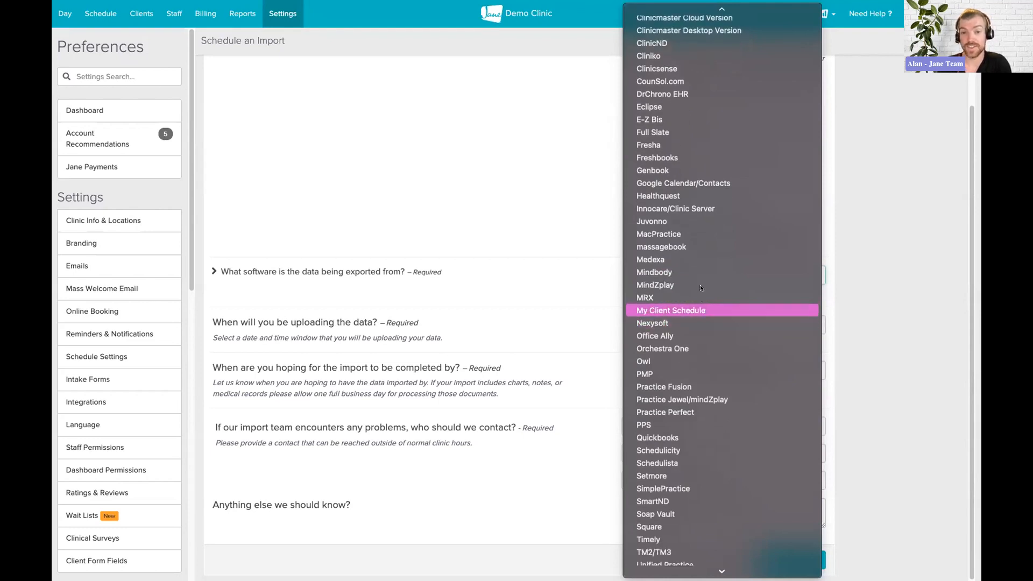
scroll(699, 270, "down", 2)
scroll(699, 270, "down", 2)
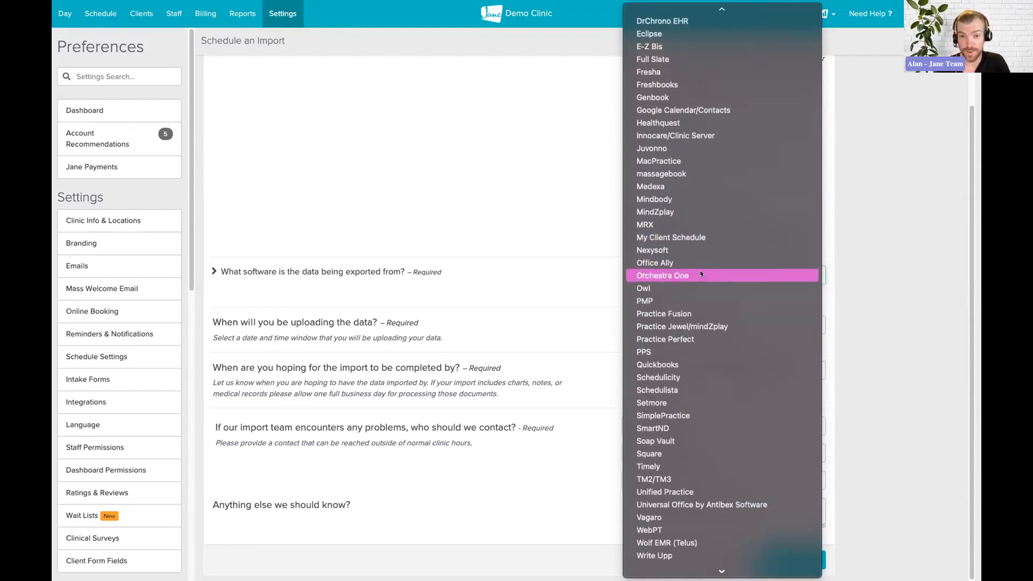
scroll(700, 270, "up", 1)
scroll(699, 270, "down", 1)
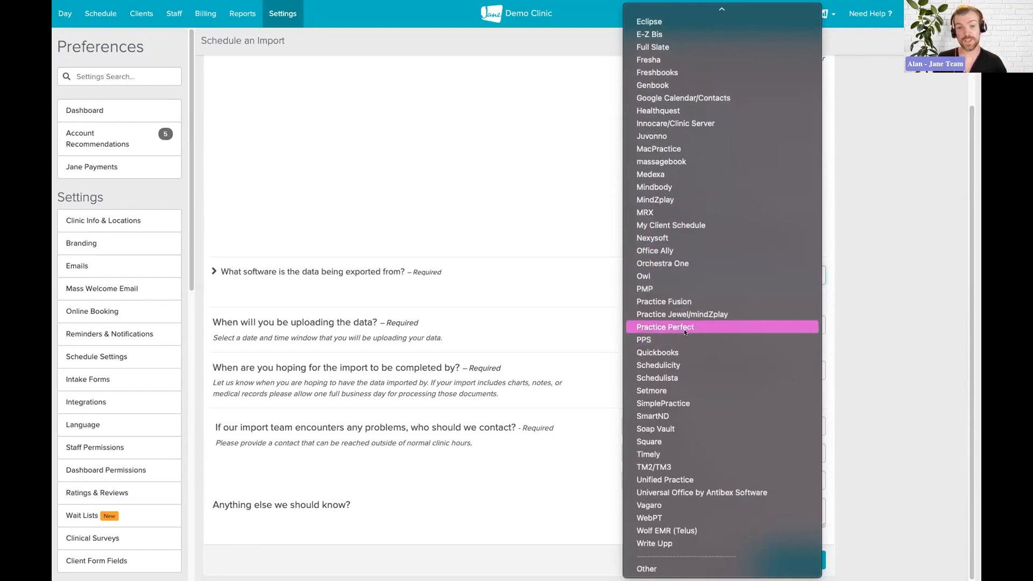
left_click(667, 569)
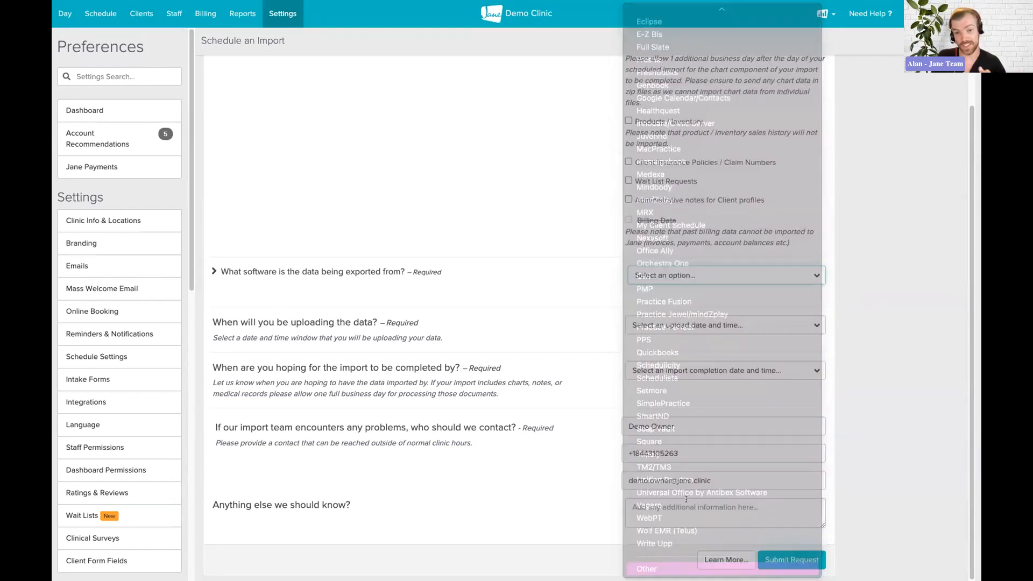
left_click(650, 297)
Enter the custom software's name and set the upload window to September 14, 2022 - Evening
type("Ala")
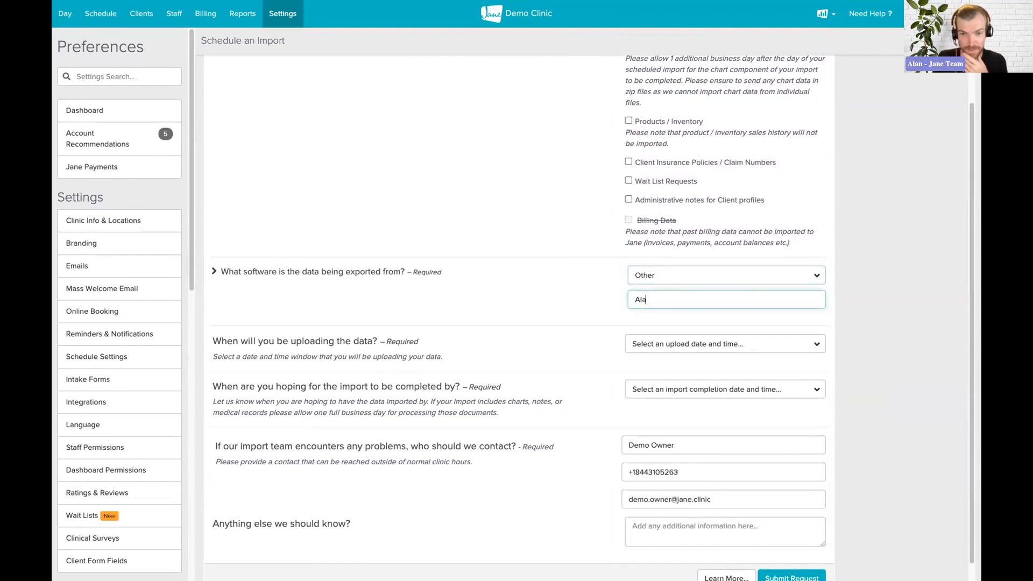
type("n's Awesome Software")
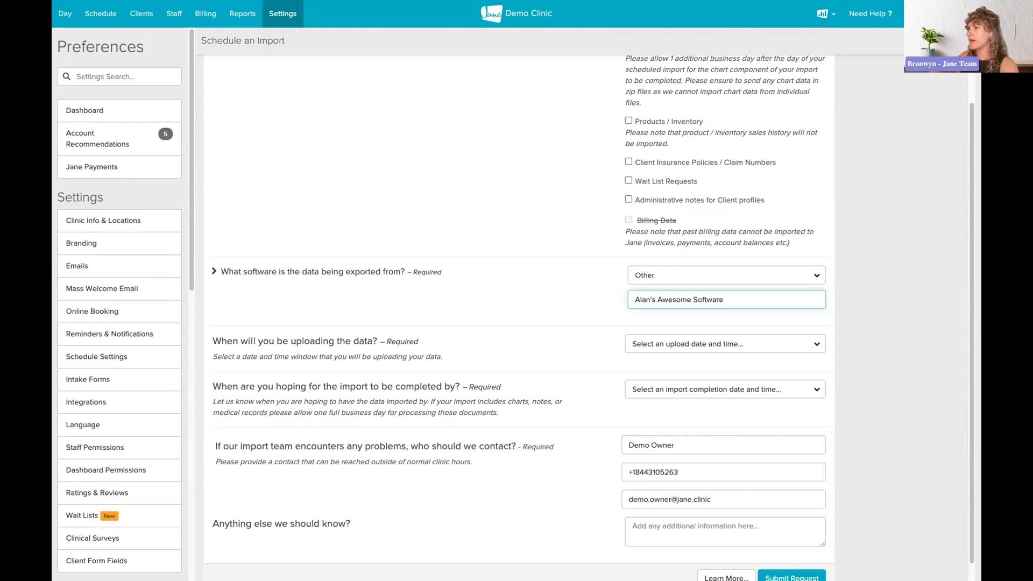
left_click(650, 345)
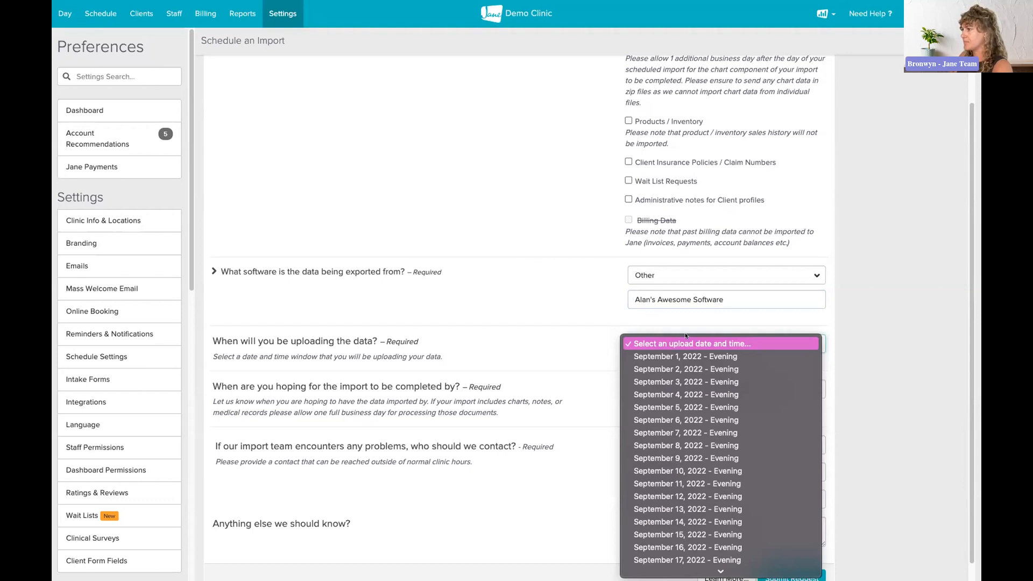
scroll(747, 381, "down", 1)
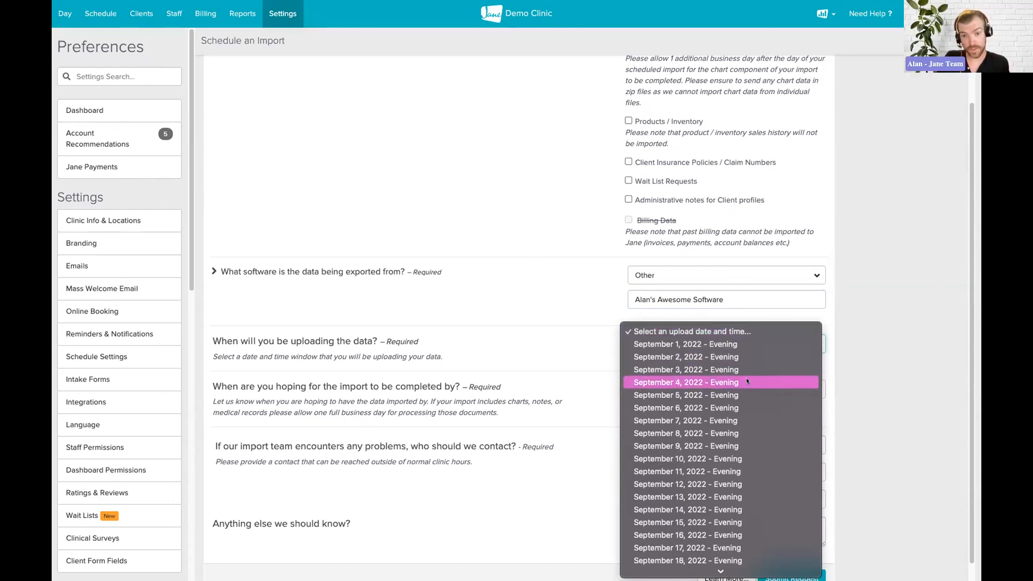
scroll(747, 381, "down", 3)
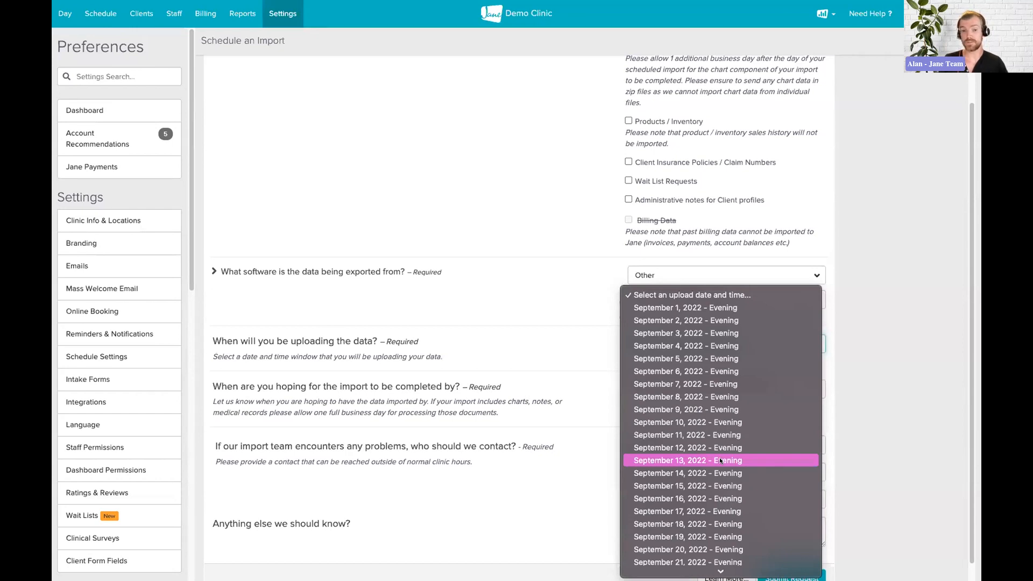
left_click(709, 472)
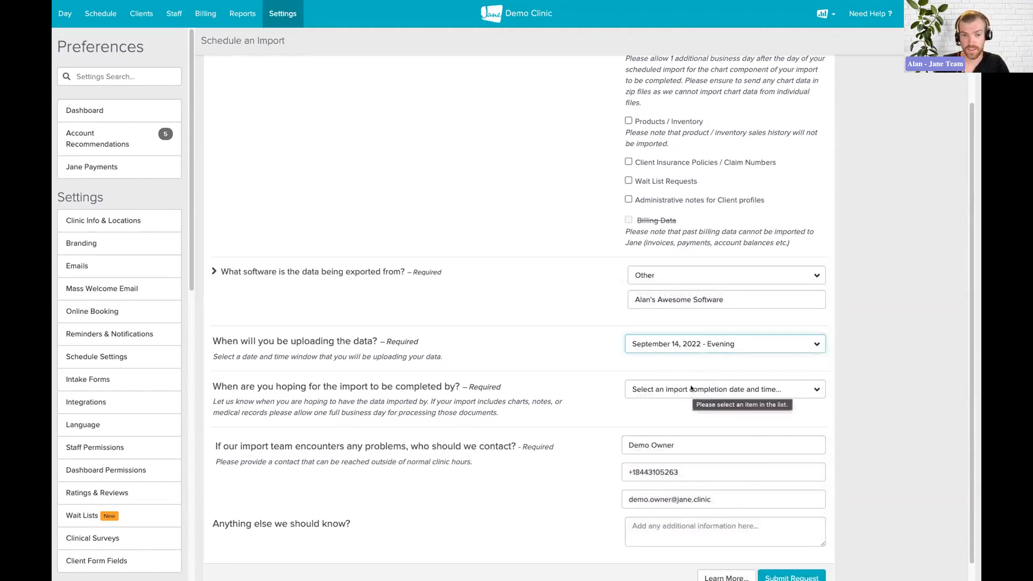
Choose September 15, 2022 - Morning as the hoped-for import completion date
left_click(691, 388)
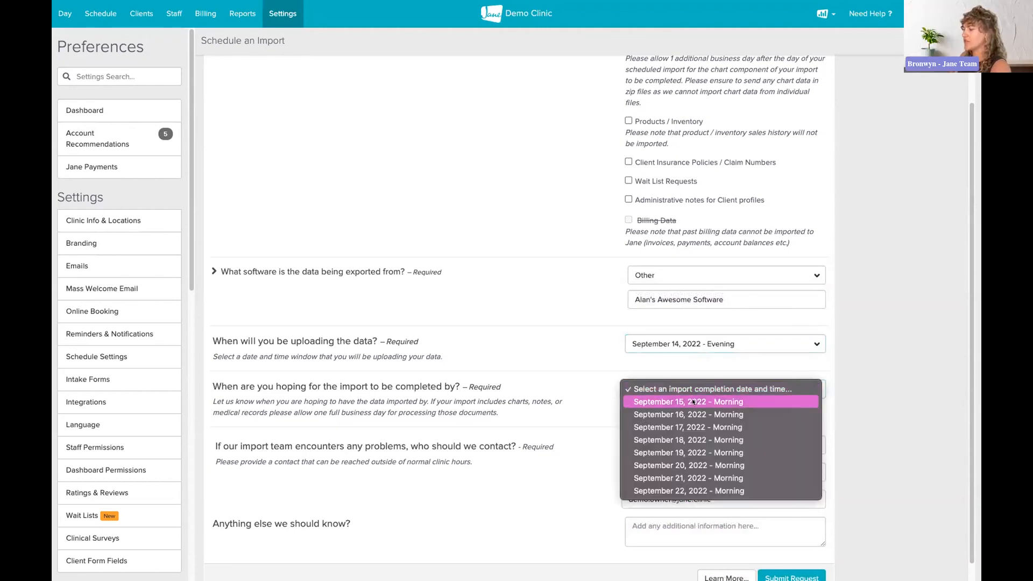
left_click(693, 401)
scroll(597, 387, "down", 1)
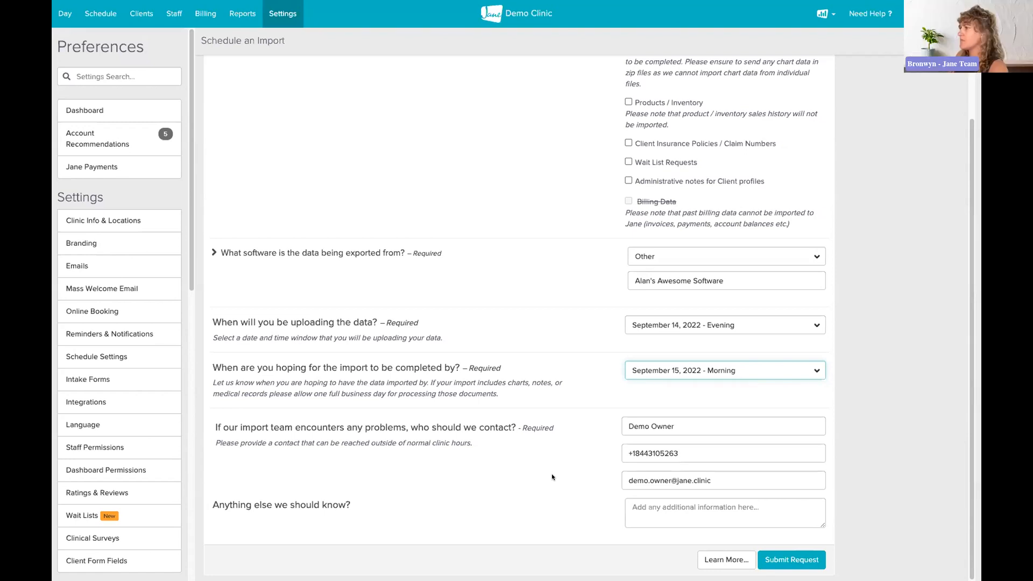
scroll(872, 397, "up", 1)
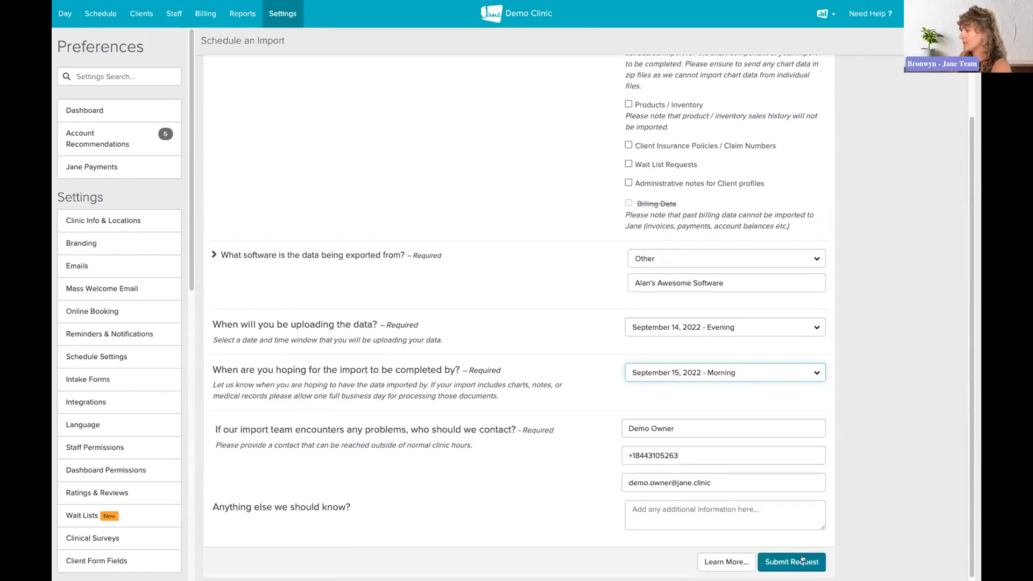
scroll(802, 559, "down", 1)
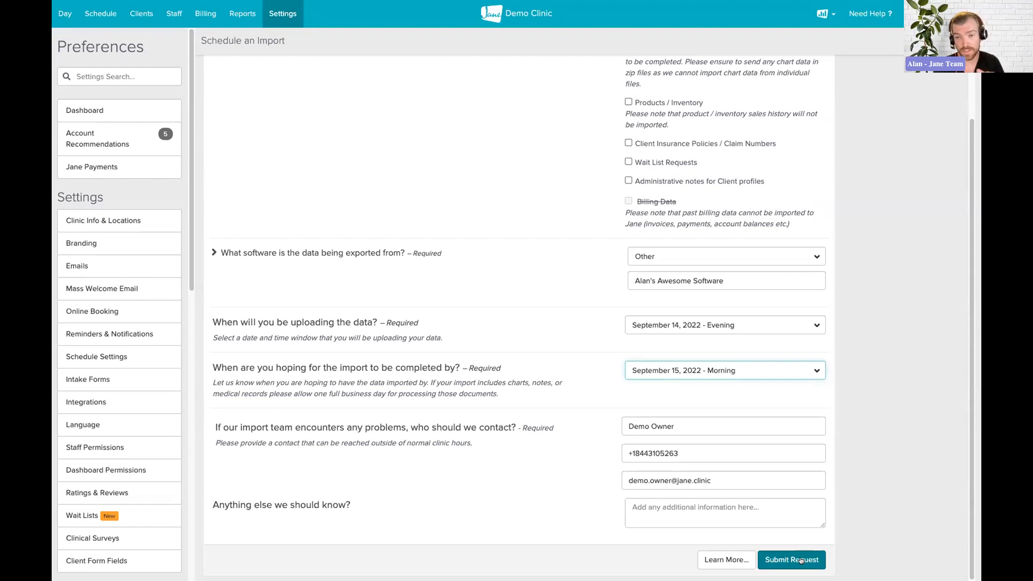
Replace the problem contact's name and e-mail address with the new contact's details
triple_click(696, 424)
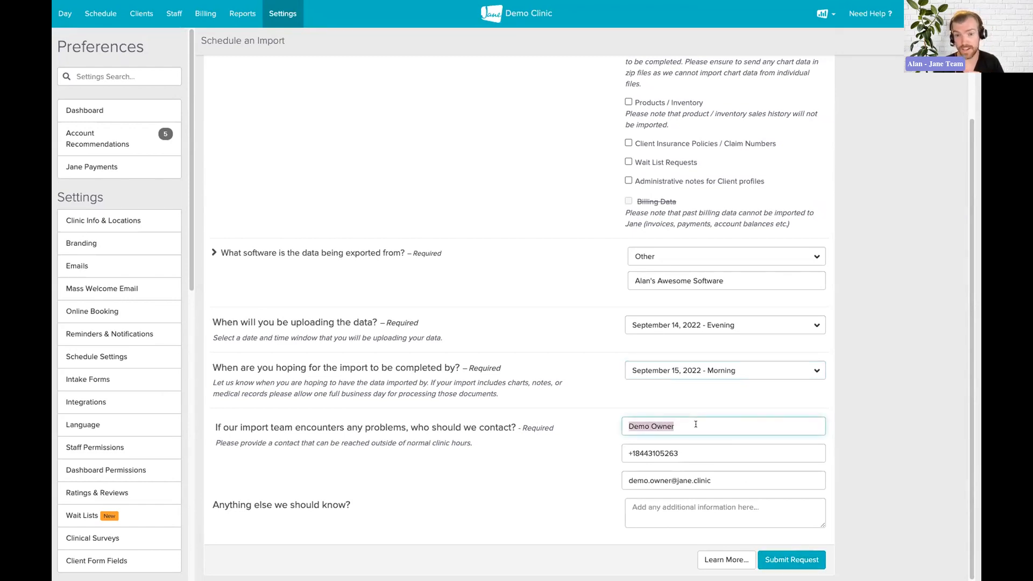
triple_click(695, 424)
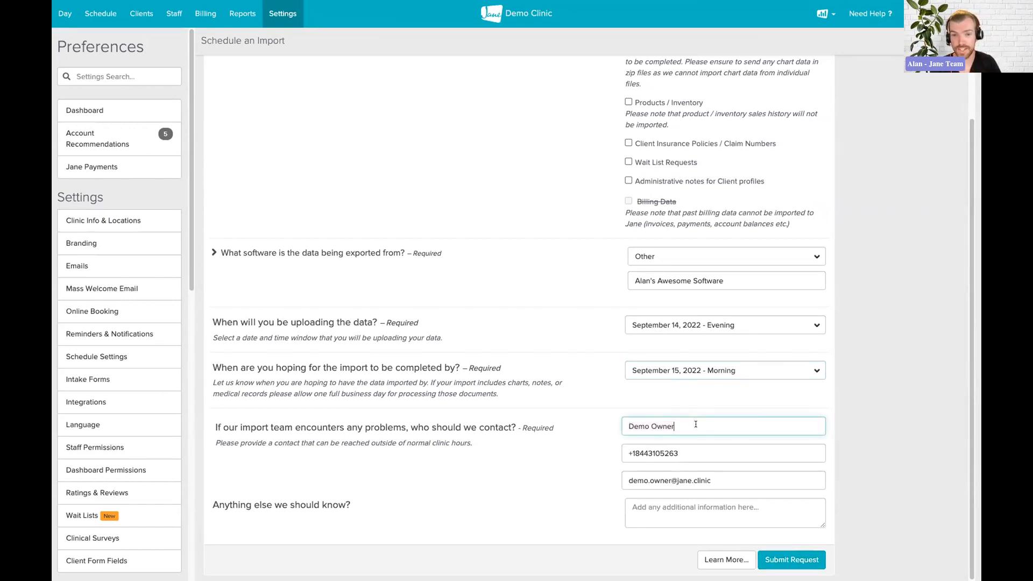
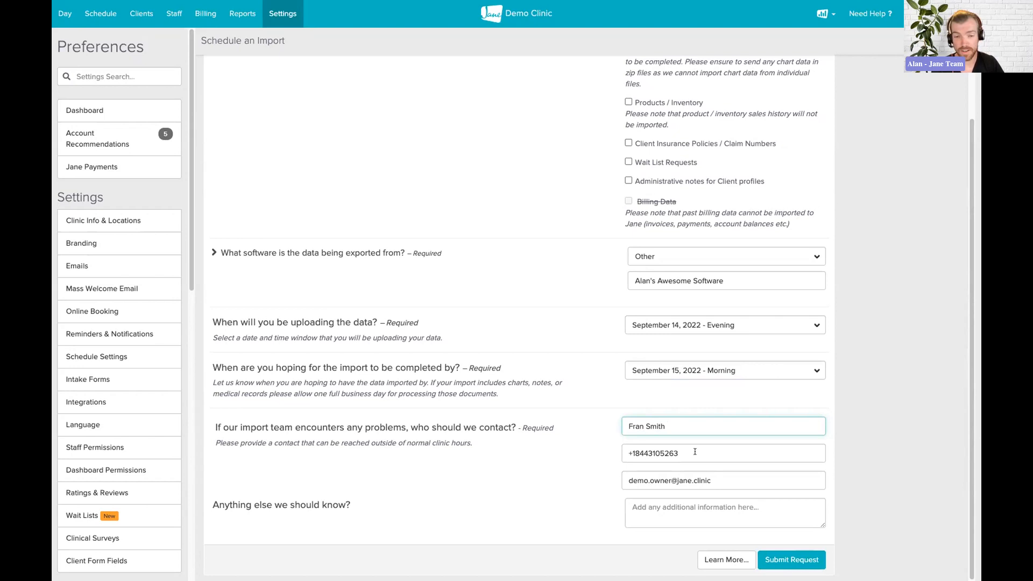
triple_click(695, 480)
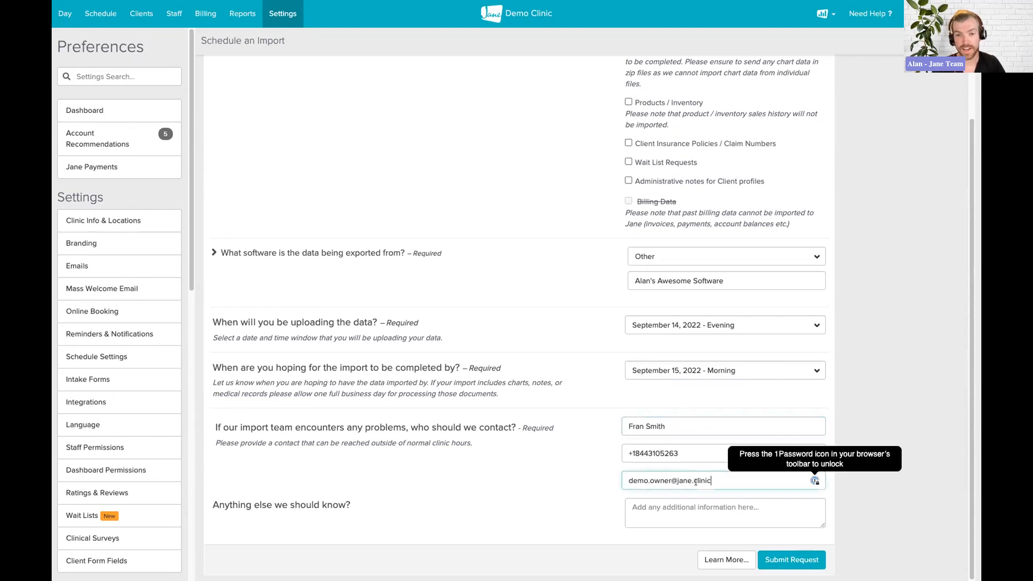
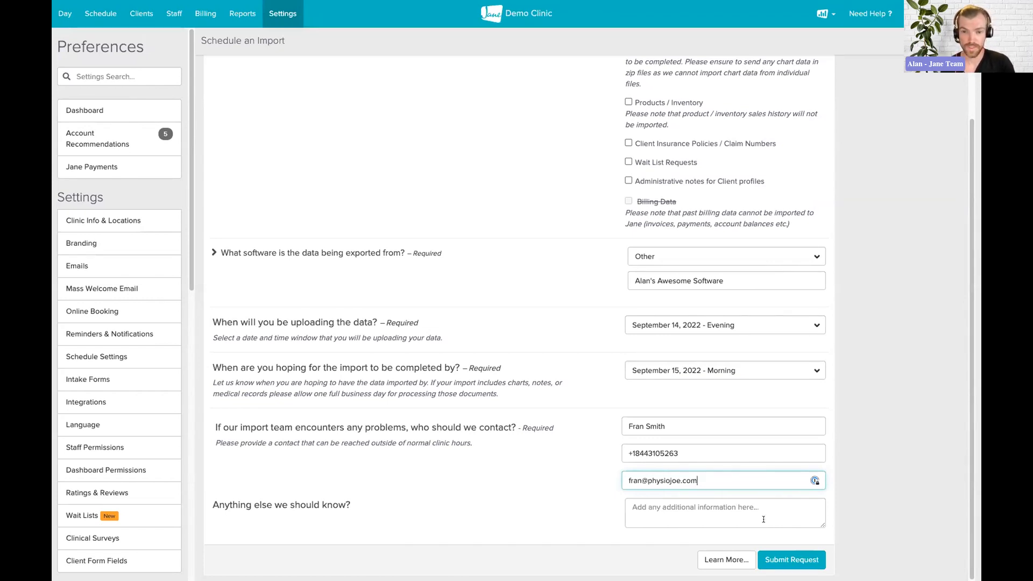
Submit the import request and review the Your Data Import confirmation page
left_click(777, 564)
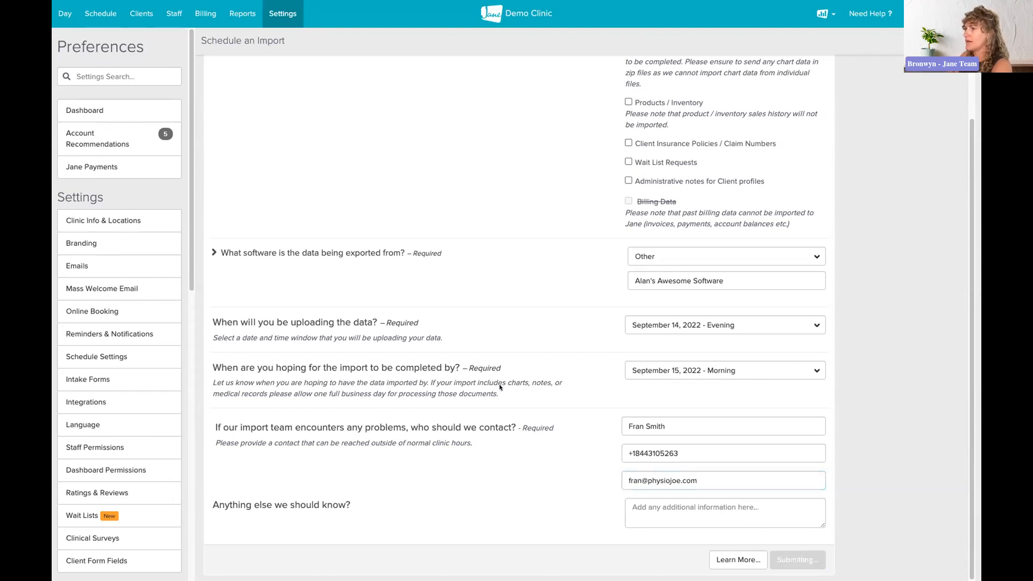
scroll(712, 318, "down", 1)
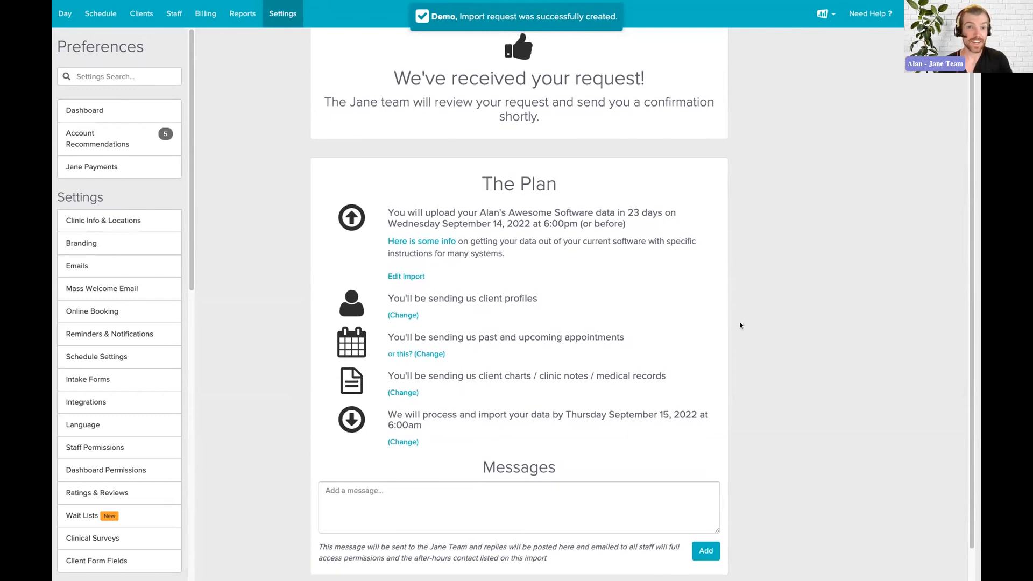
scroll(739, 324, "up", 1)
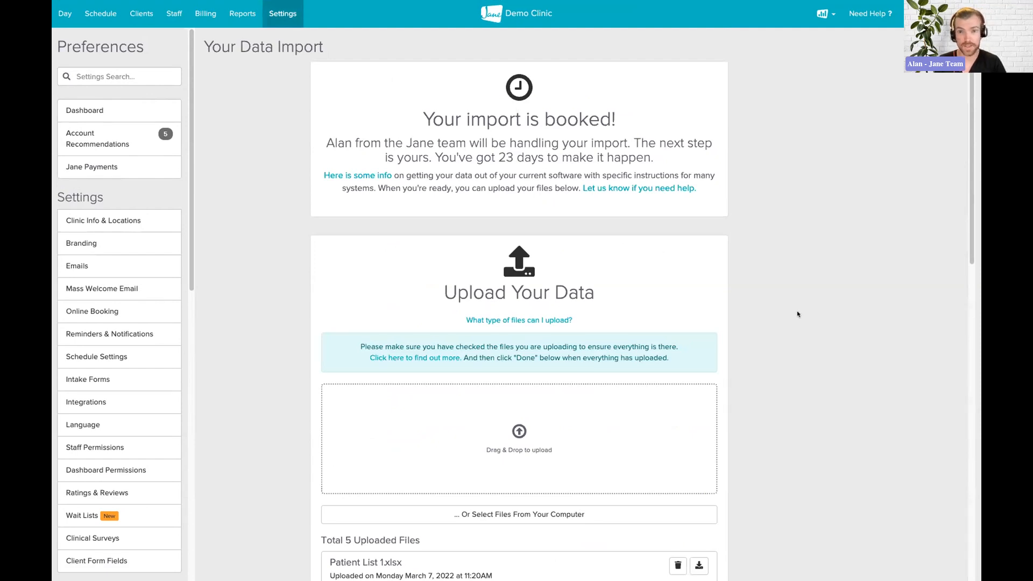
scroll(791, 309, "down", 1)
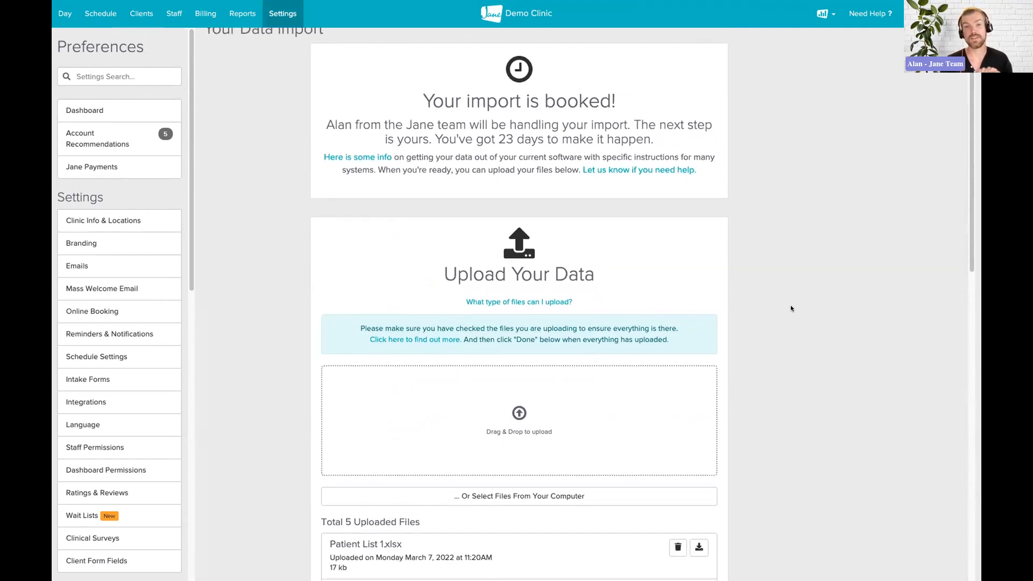
scroll(790, 308, "down", 1)
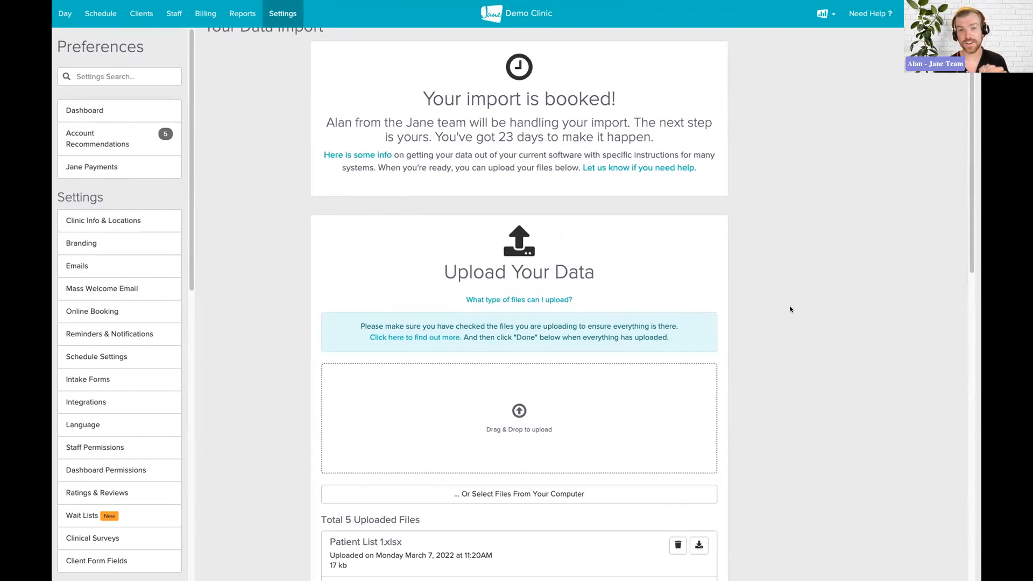
scroll(790, 309, "down", 1)
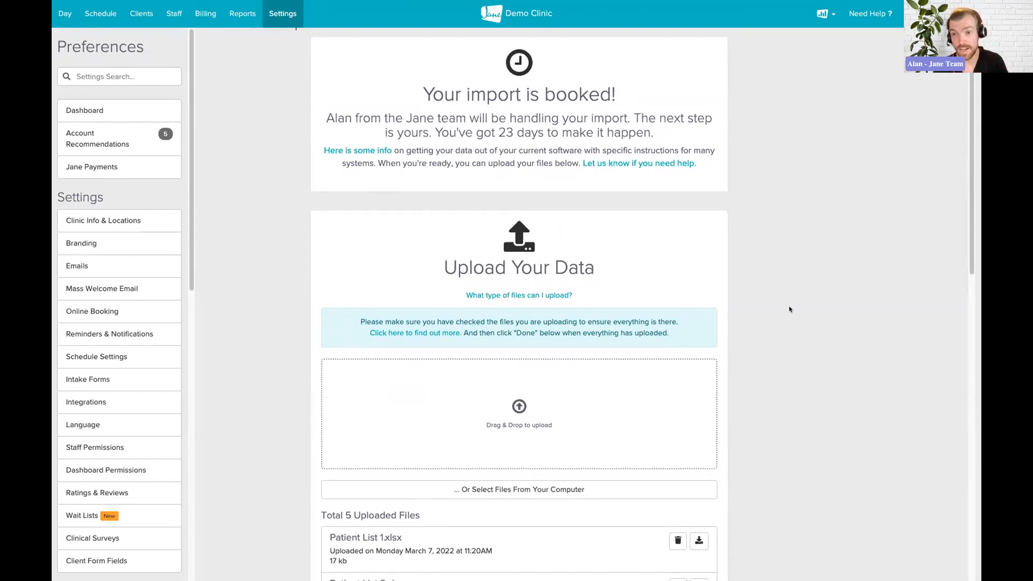
scroll(789, 309, "down", 1)
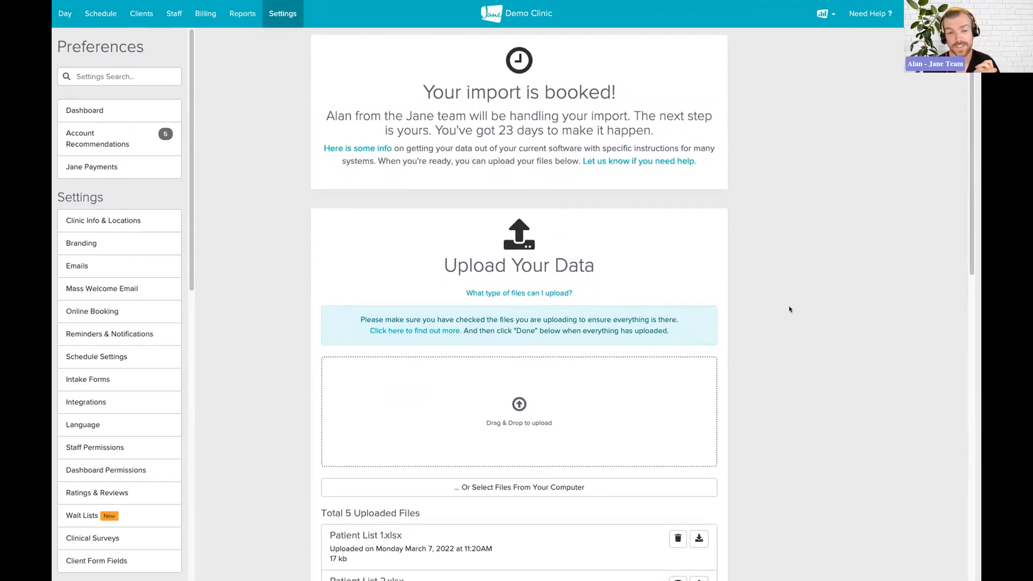
scroll(789, 309, "down", 2)
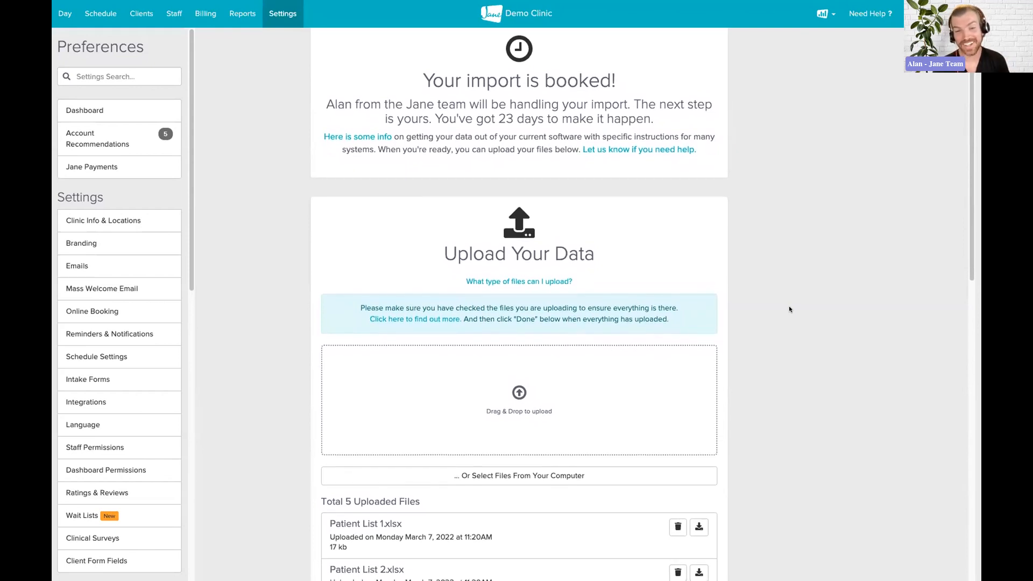
scroll(789, 309, "up", 2)
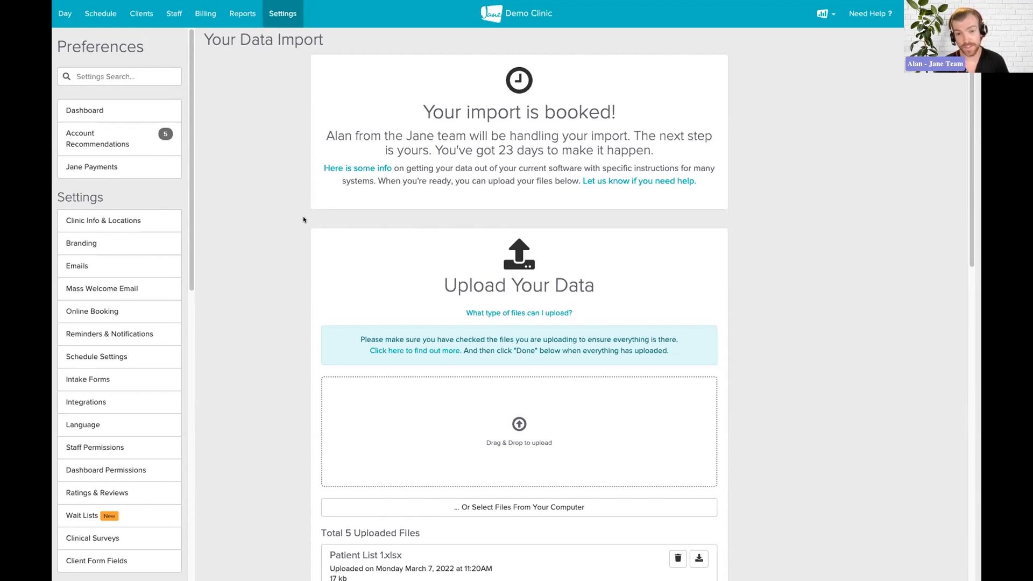
scroll(301, 217, "down", 10)
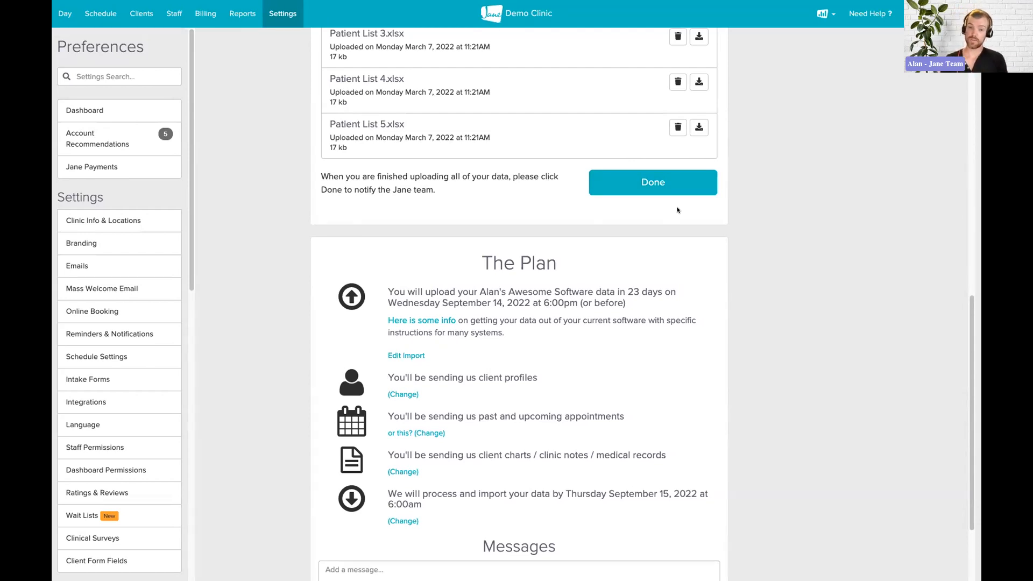
scroll(676, 210, "down", 1)
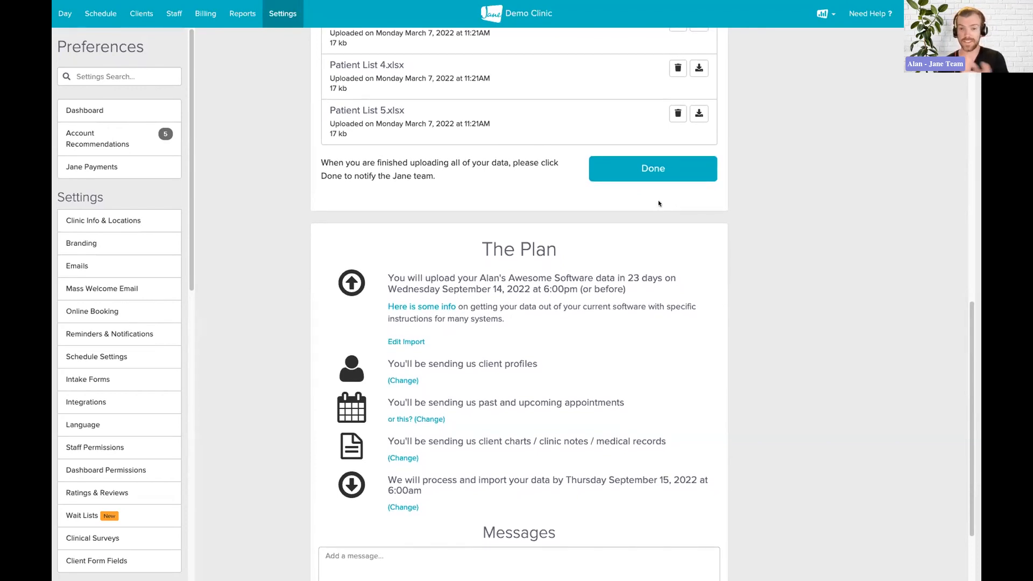
scroll(605, 218, "down", 3)
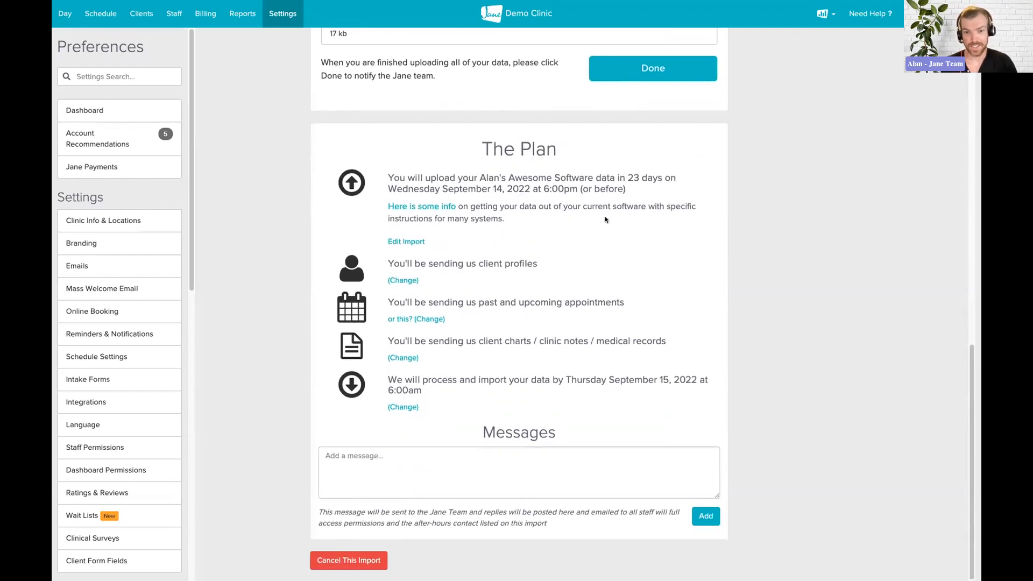
Write the message 'I uploaded early!' to the Jane team in the Messages box
left_click(353, 474)
type("I uploaded ealry!")
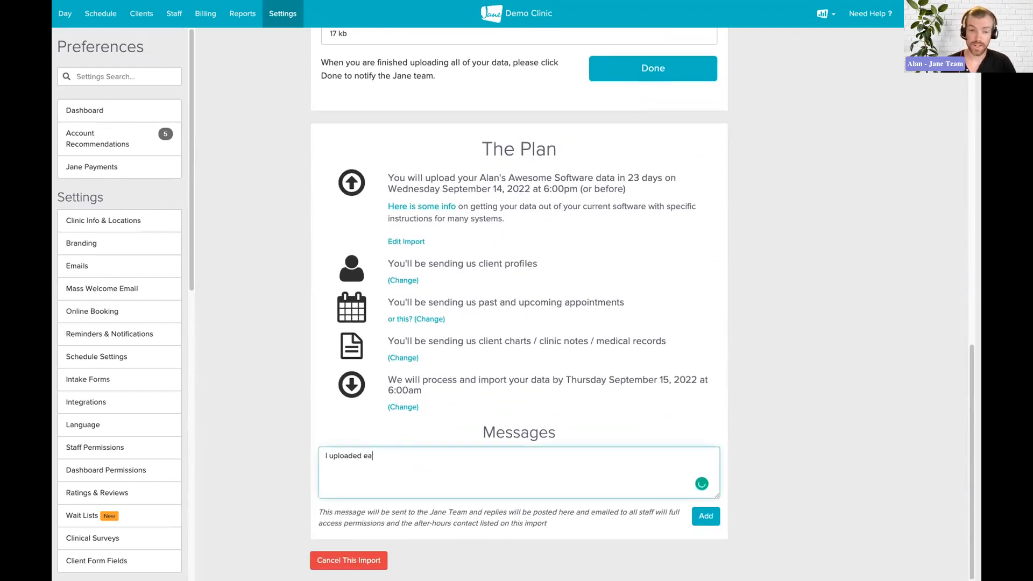
key("BackSpace")
key("BackSpace")
key("BackSpace")
key("BackSpace")
key("BackSpace")
type("rly!")
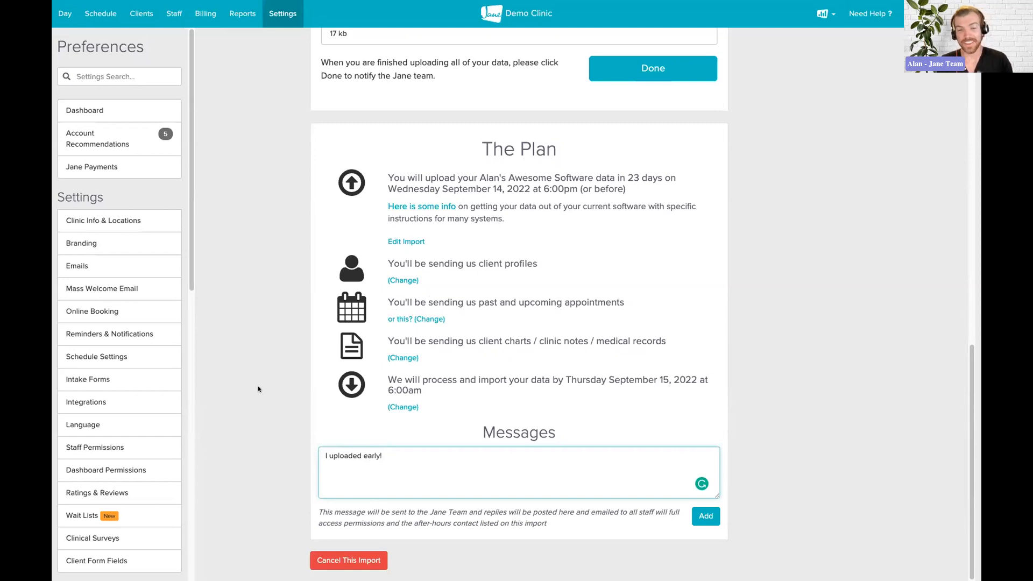
scroll(266, 376, "up", 10)
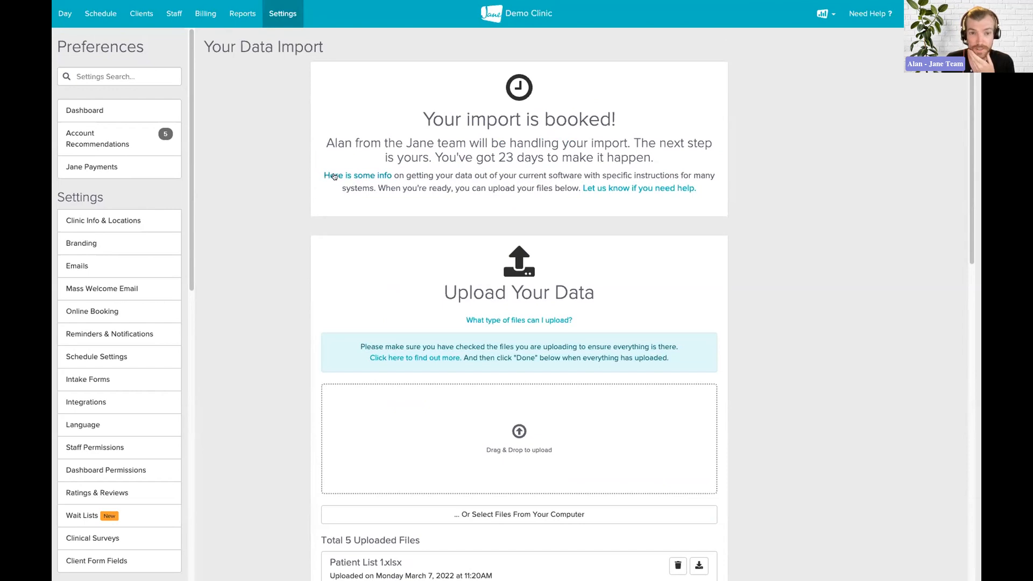
Follow the 'Here is some info' link and browse the Basics of Importing to Jane guide
left_click(335, 177)
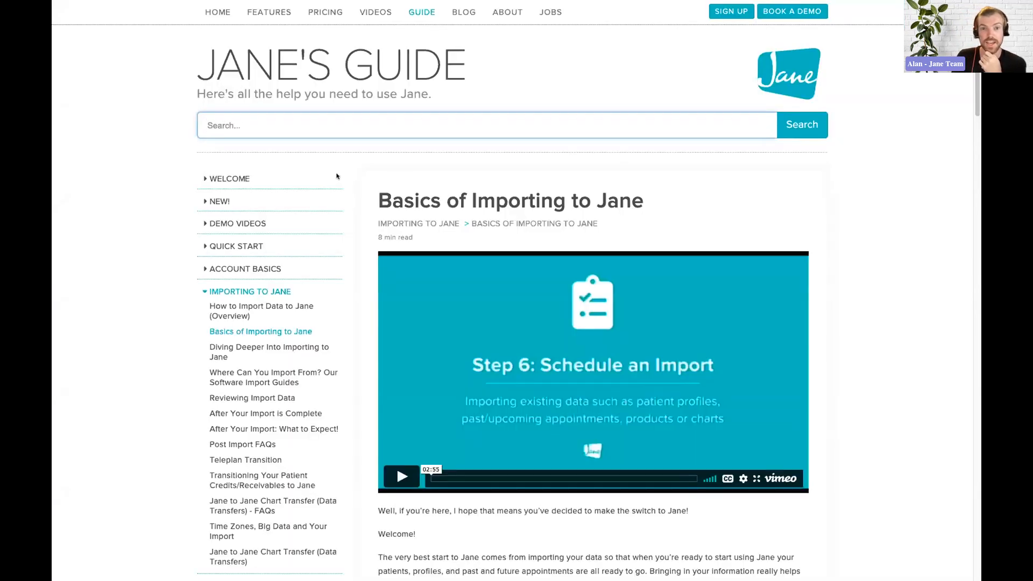
scroll(890, 174, "down", 2)
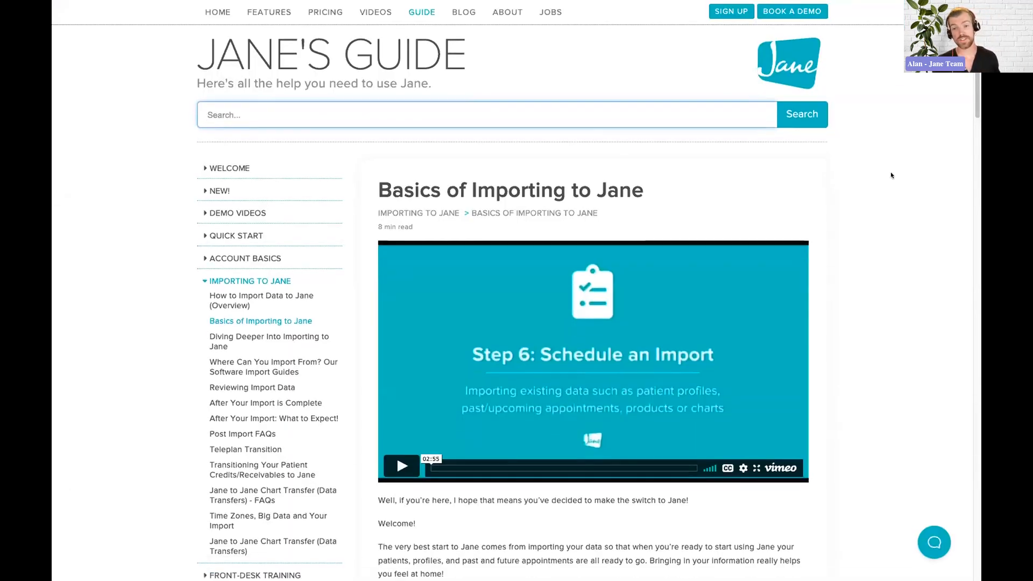
scroll(891, 175, "up", 1)
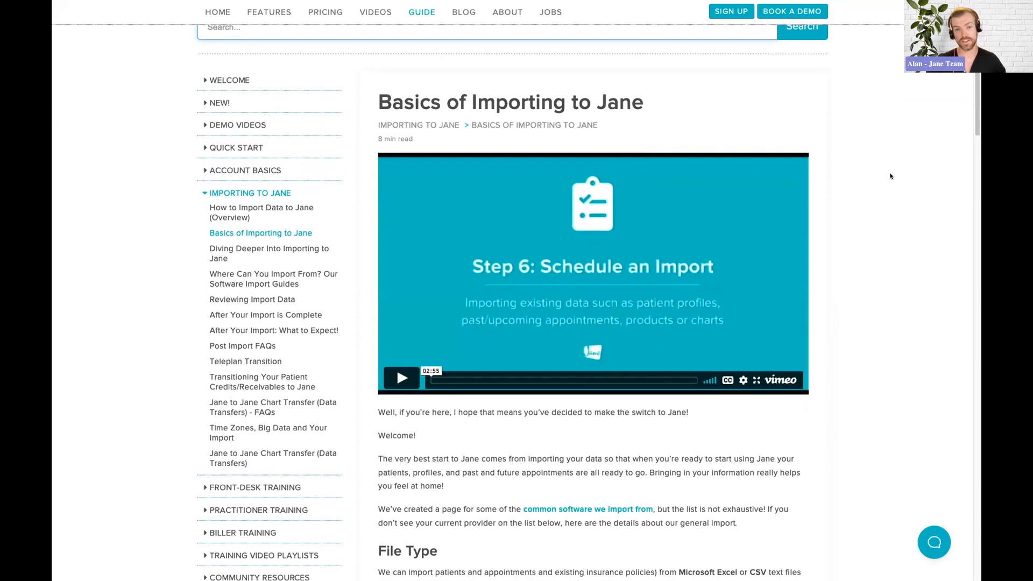
scroll(890, 176, "down", 1)
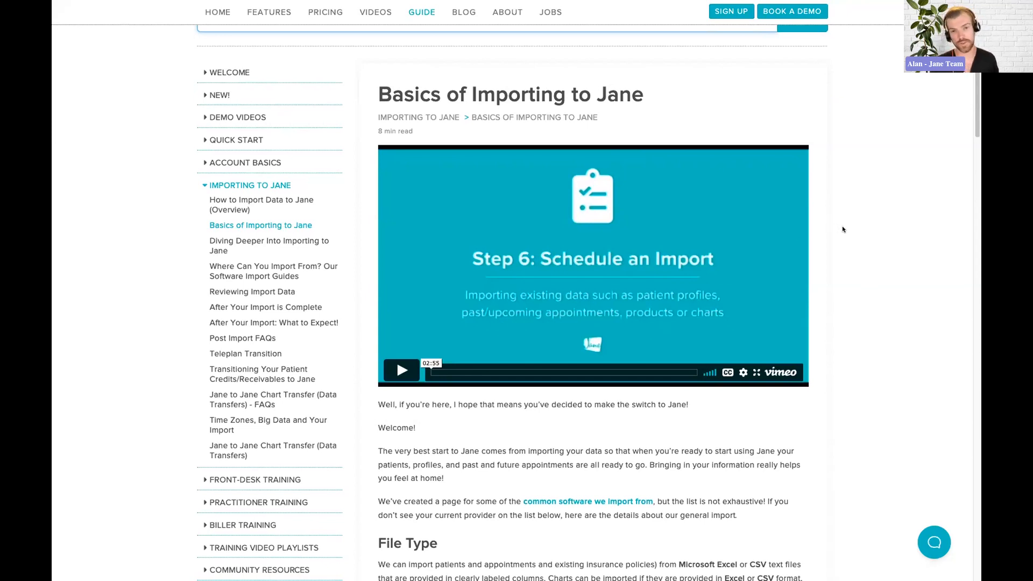
scroll(843, 229, "down", 1)
scroll(843, 229, "up", 1)
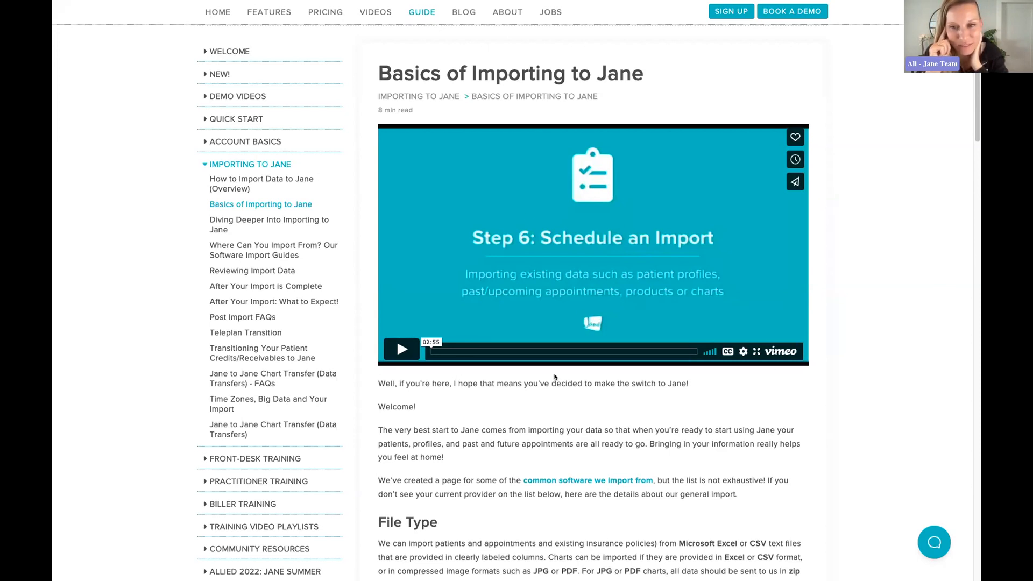
Use Mission Control to switch to the space showing the Transition Date slide
key("ctrl+Up")
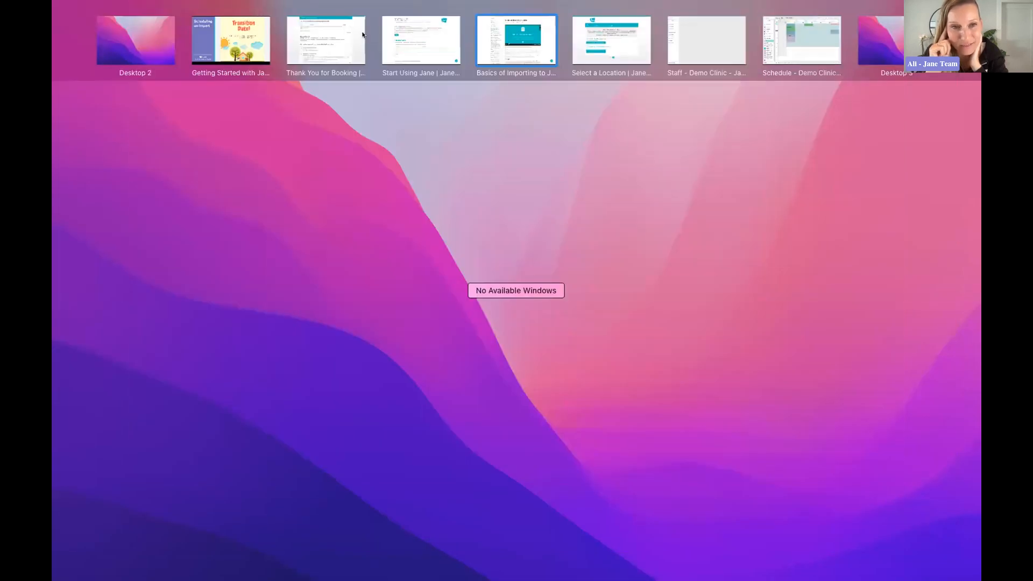
left_click(421, 40)
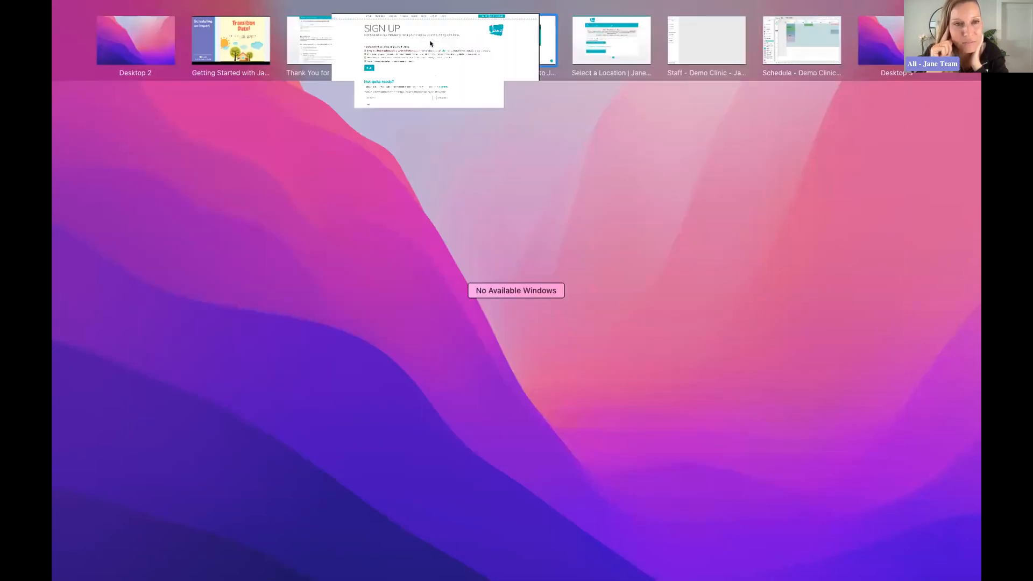
key("ctrl+Up")
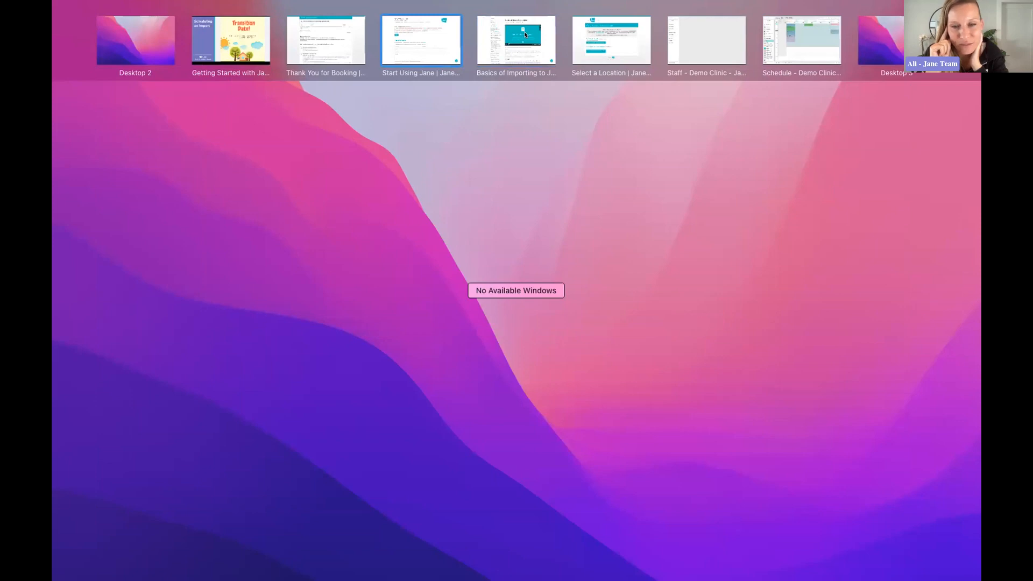
left_click(261, 39)
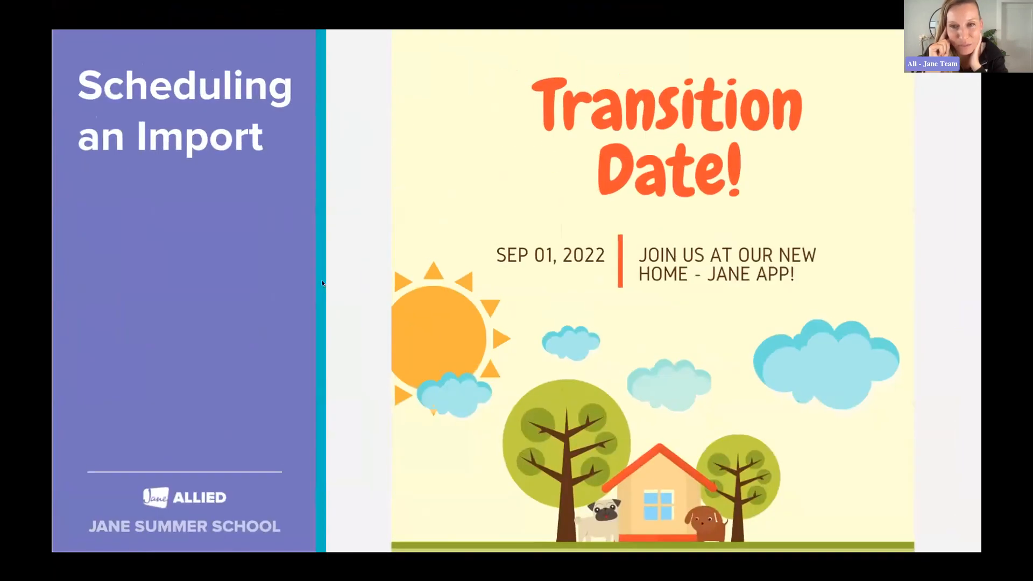